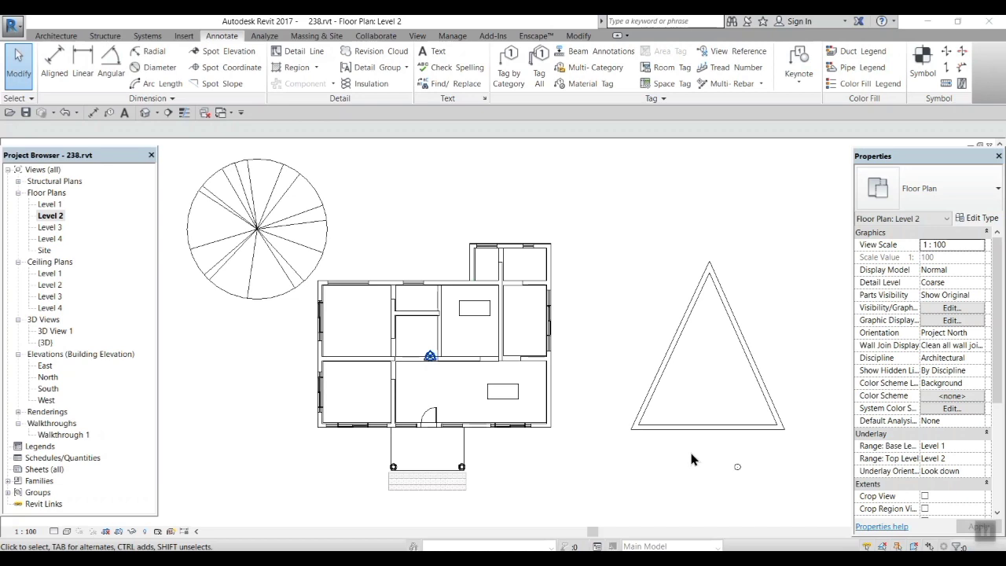
- Place tagged rooms in the two western rooms, the eastern room and the small northeast corner room of the Level 2 plan
scroll(370, 394, up, 2)
scroll(446, 427, down, 1)
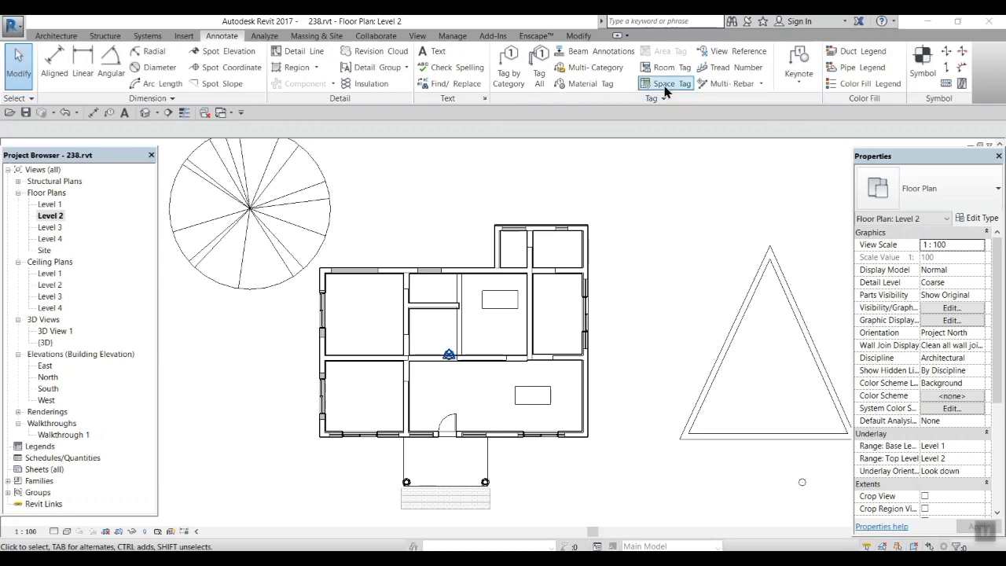
click(50, 36)
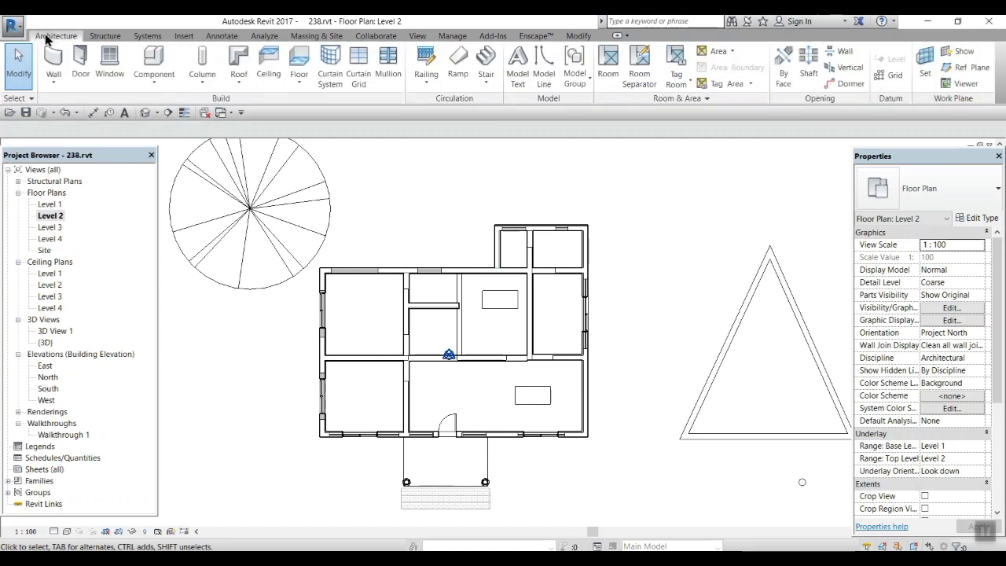
click(609, 79)
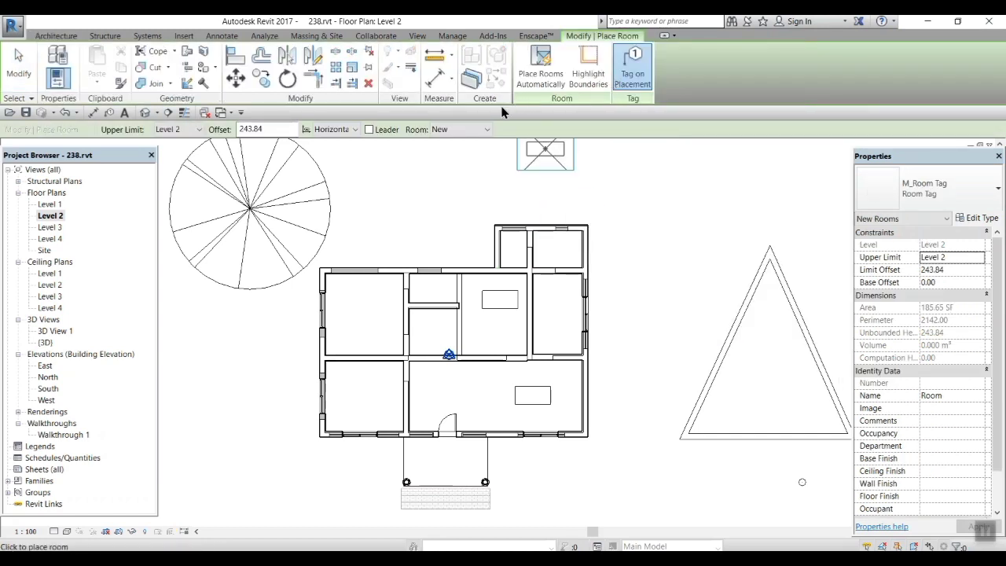
click(367, 326)
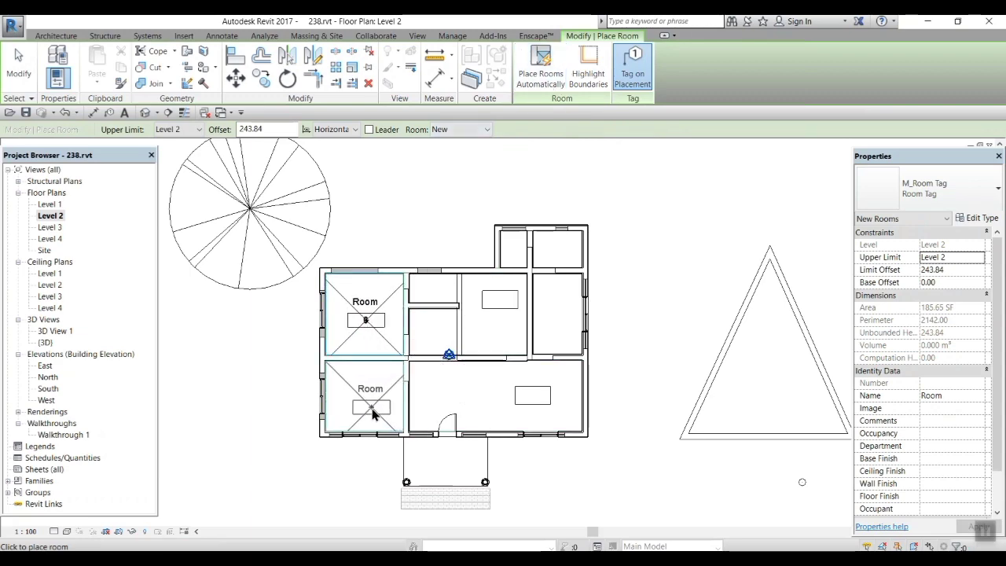
scroll(349, 345, up, 3)
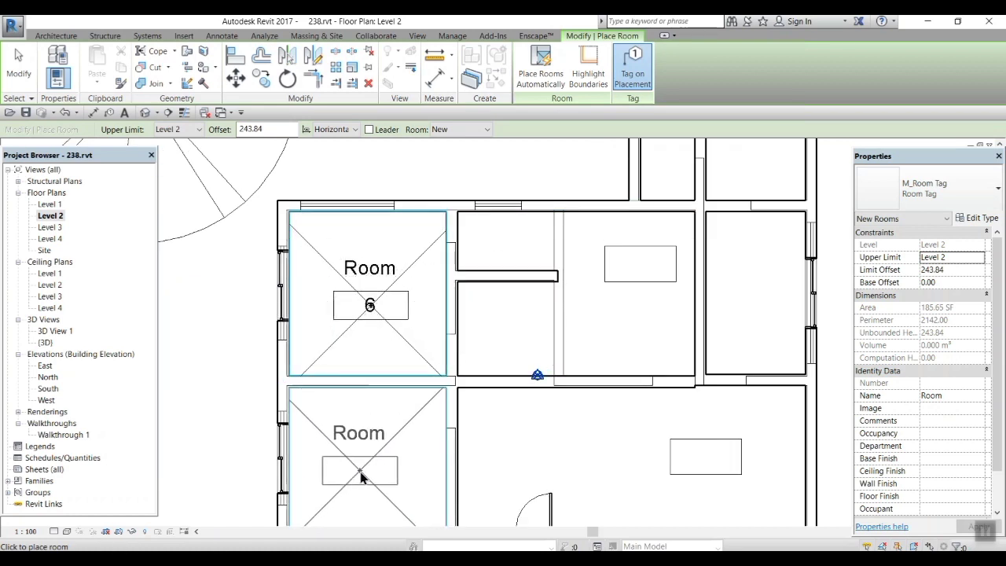
click(363, 467)
scroll(505, 450, down, 2)
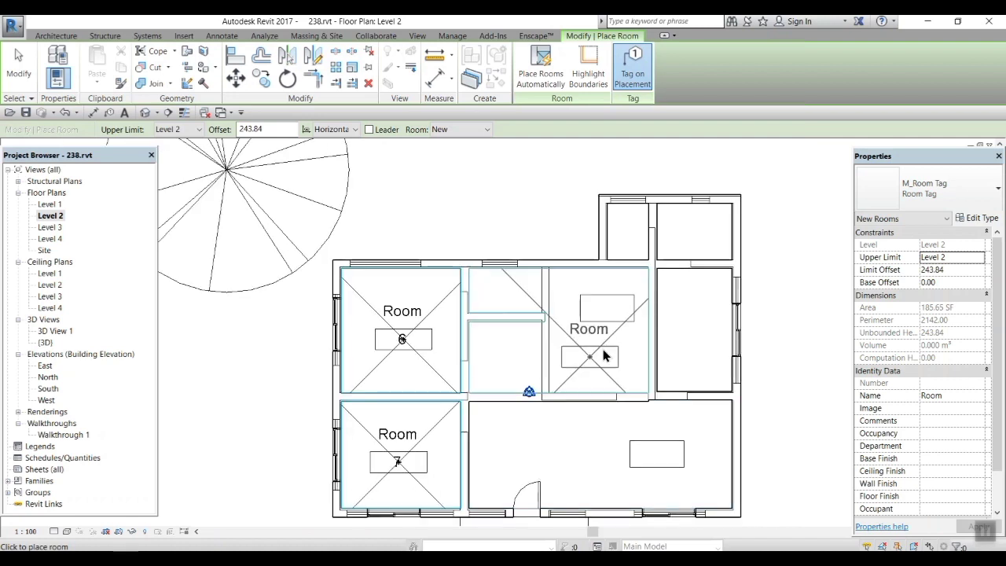
click(695, 343)
click(694, 234)
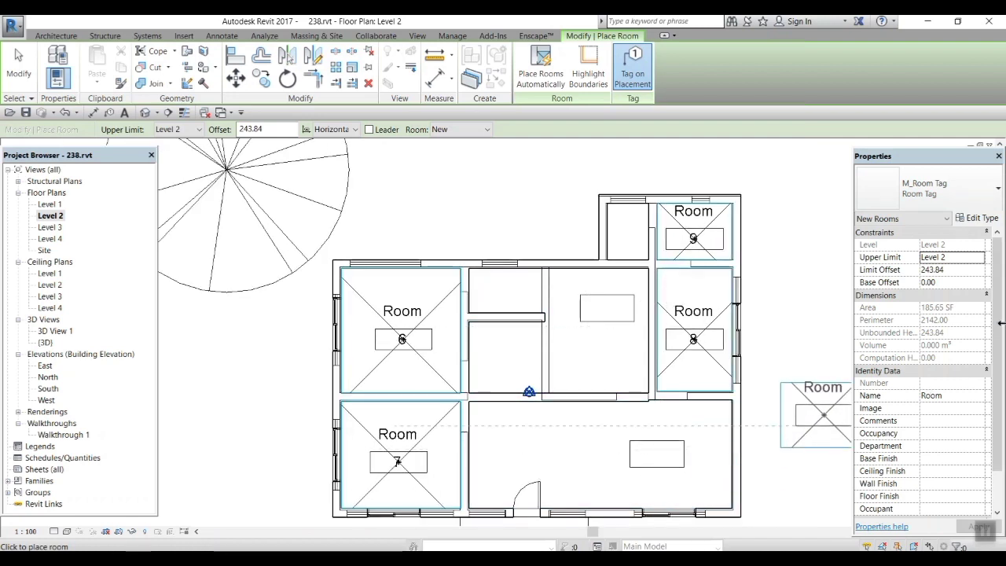
key(Escape)
key(Escape)
- Renumber the northwest room as 1, the southwest room as 2, the eastern room as 3 and the northeast corner room as 4
click(402, 339)
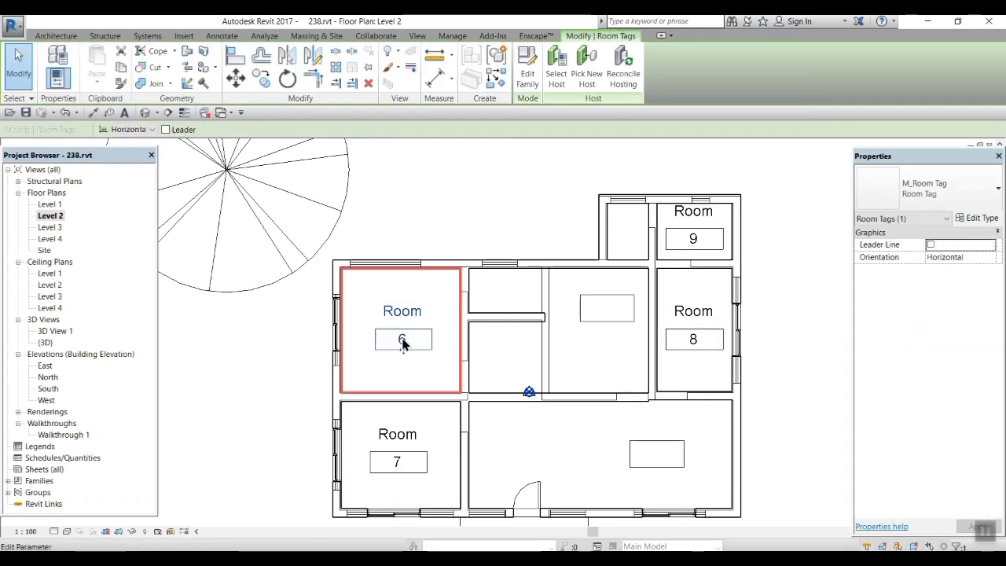
click(403, 339)
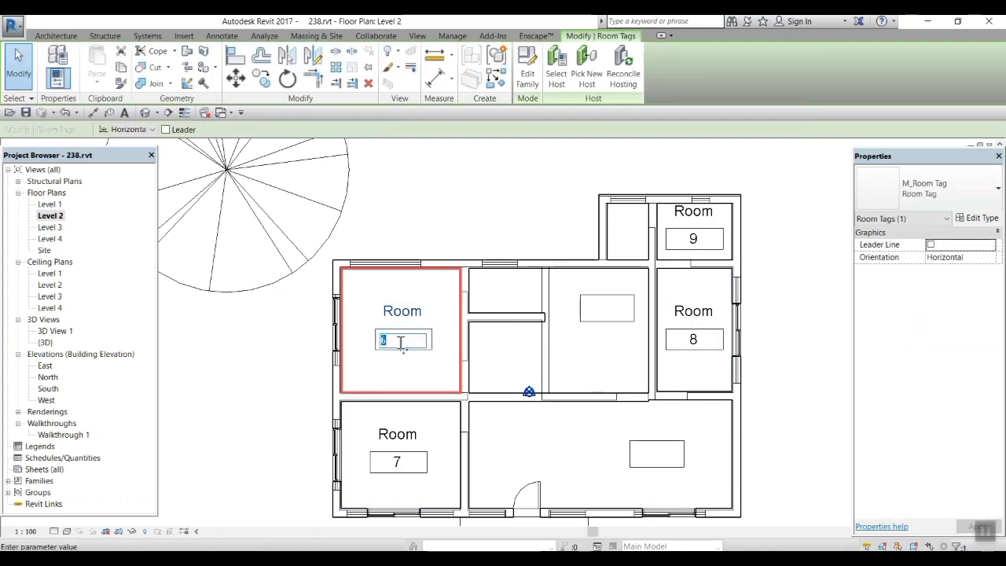
click(401, 465)
scroll(400, 465, down, 1)
middle_drag(401, 465, 437, 453)
click(436, 452)
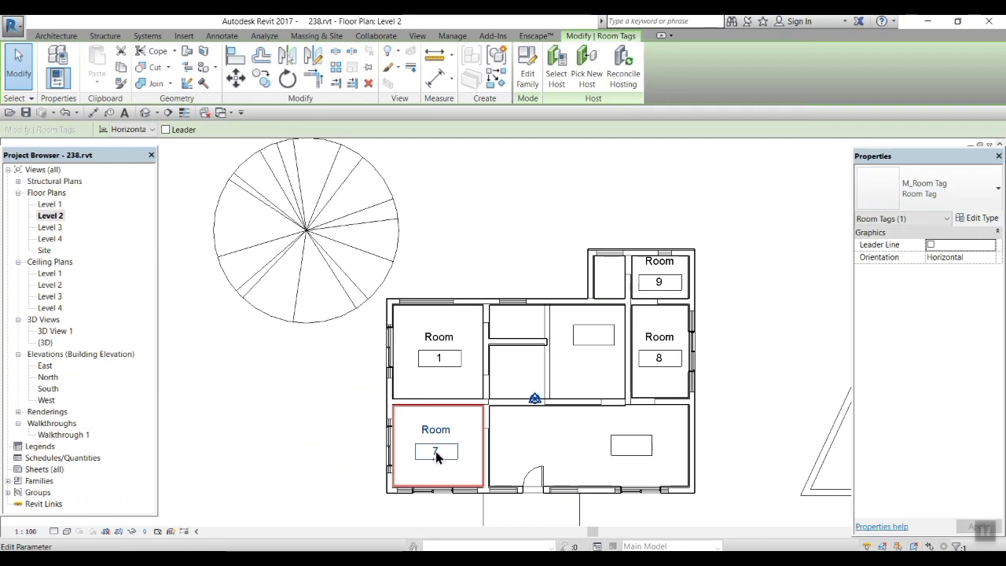
click(436, 451)
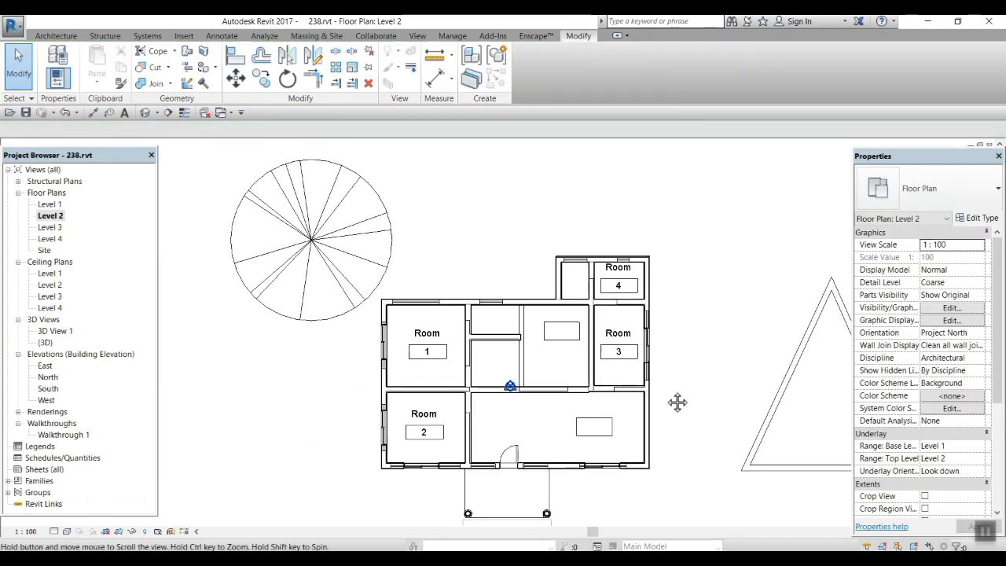
- Tag rooms 1 and 2 with the Tag Room command
scroll(522, 348, up, 2)
scroll(630, 374, down, 1)
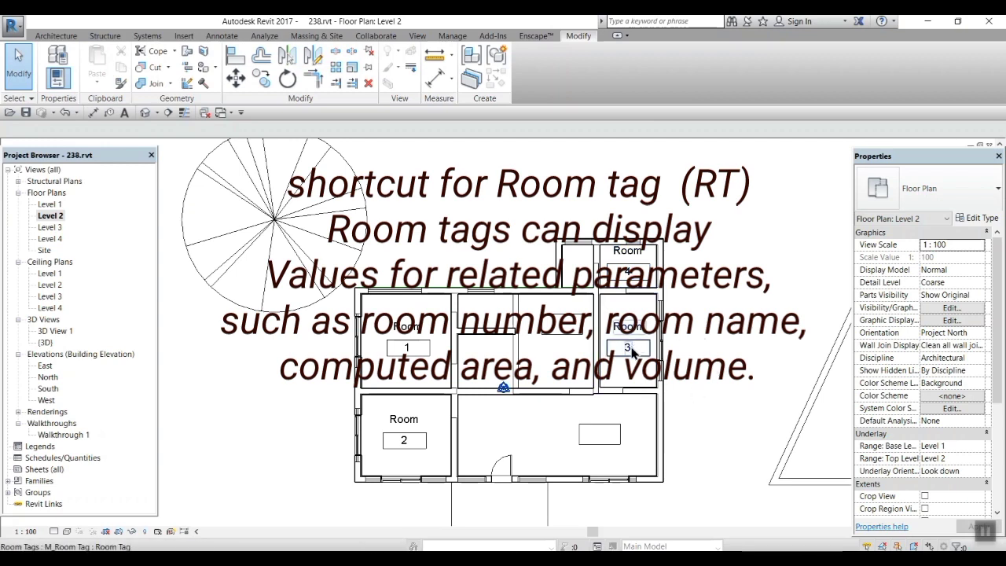
click(49, 36)
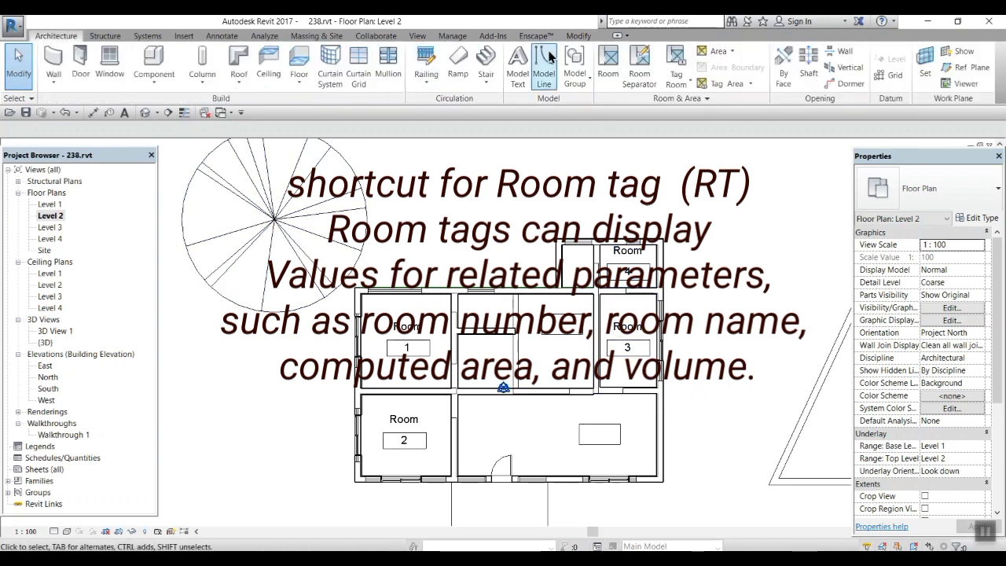
click(669, 75)
click(406, 347)
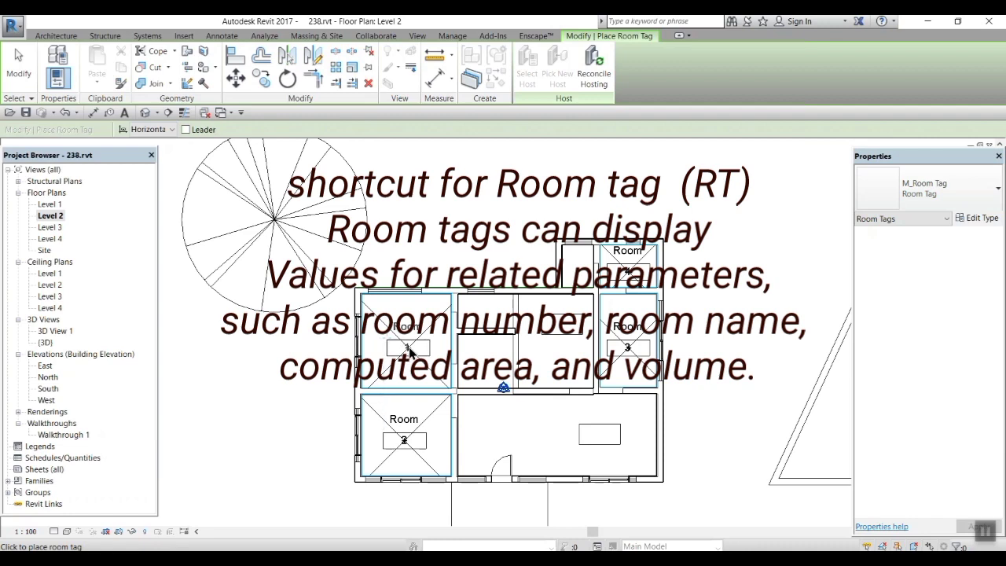
click(402, 446)
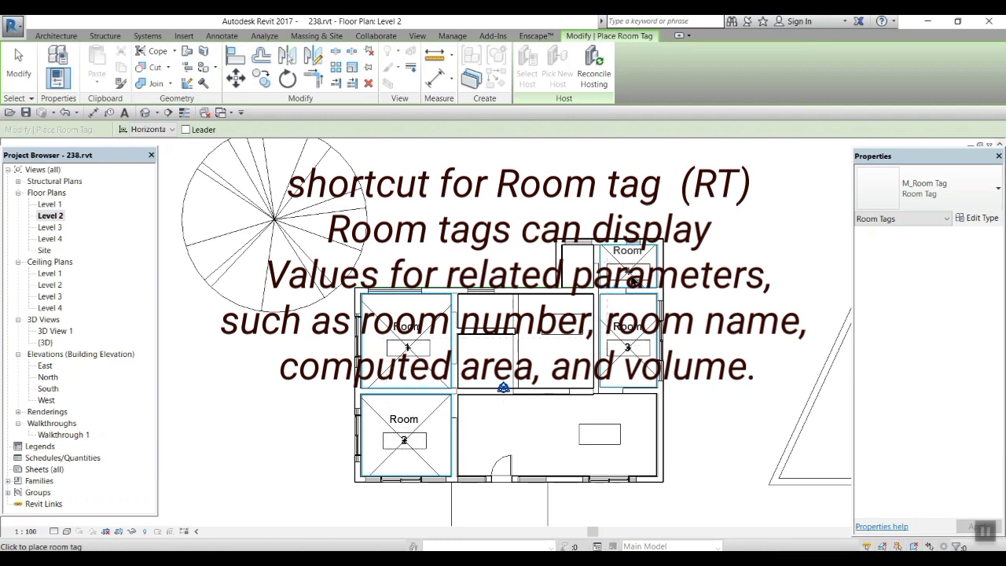
key(Escape)
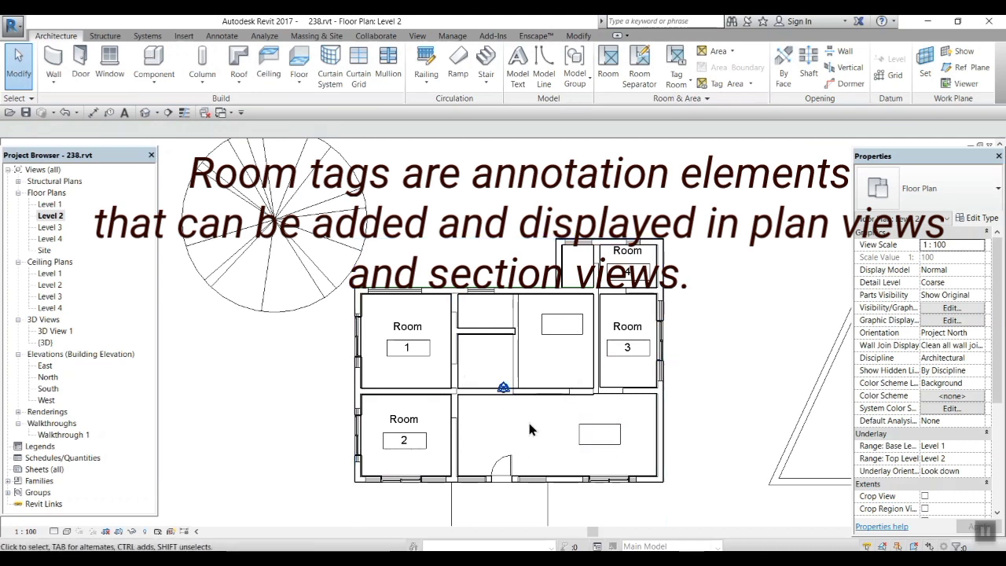
click(607, 69)
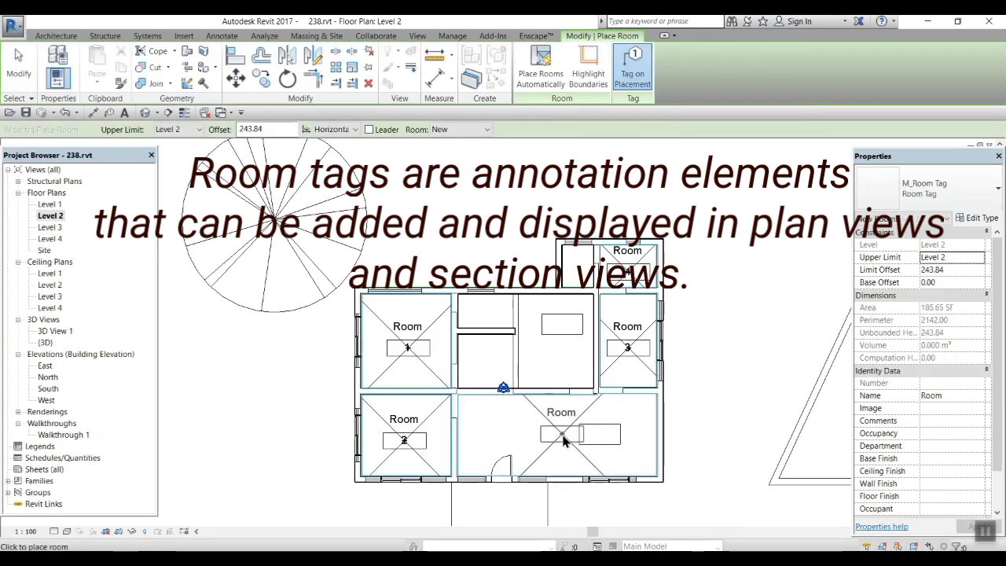
scroll(563, 436, up, 2)
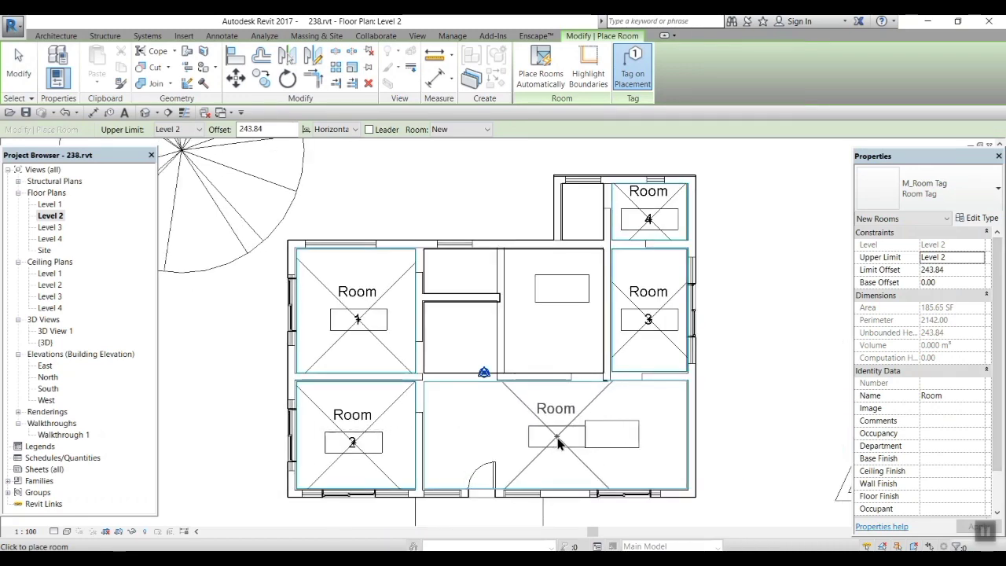
key(Escape)
key(Escape)
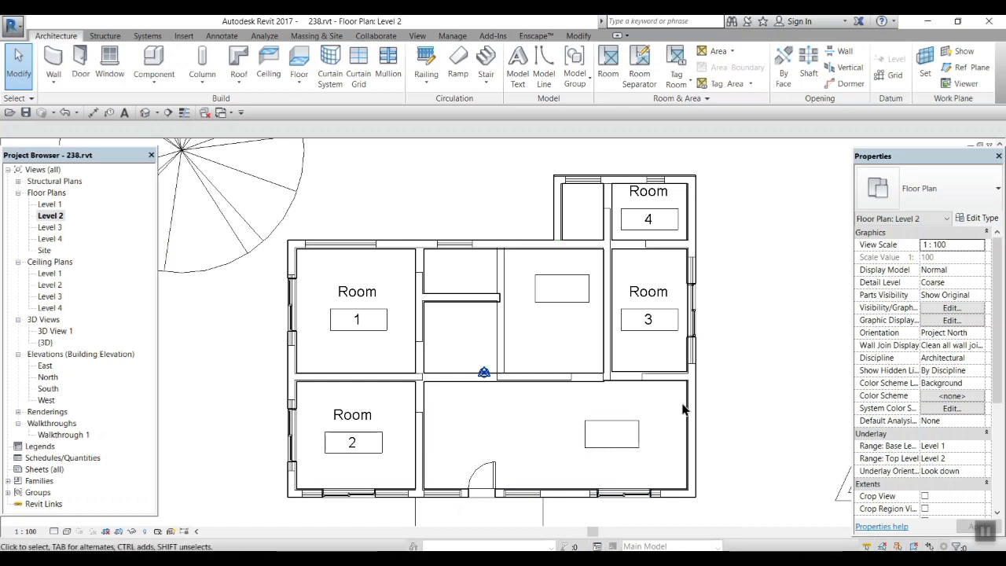
- Draw a vertical room separation line across the large southern room, about 366 from its west wall
click(651, 74)
click(553, 381)
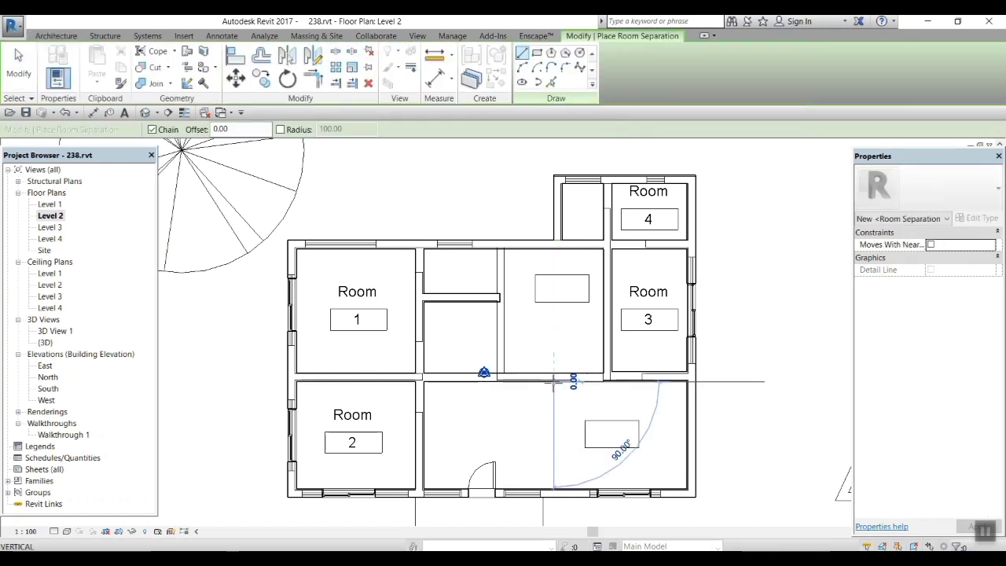
click(554, 491)
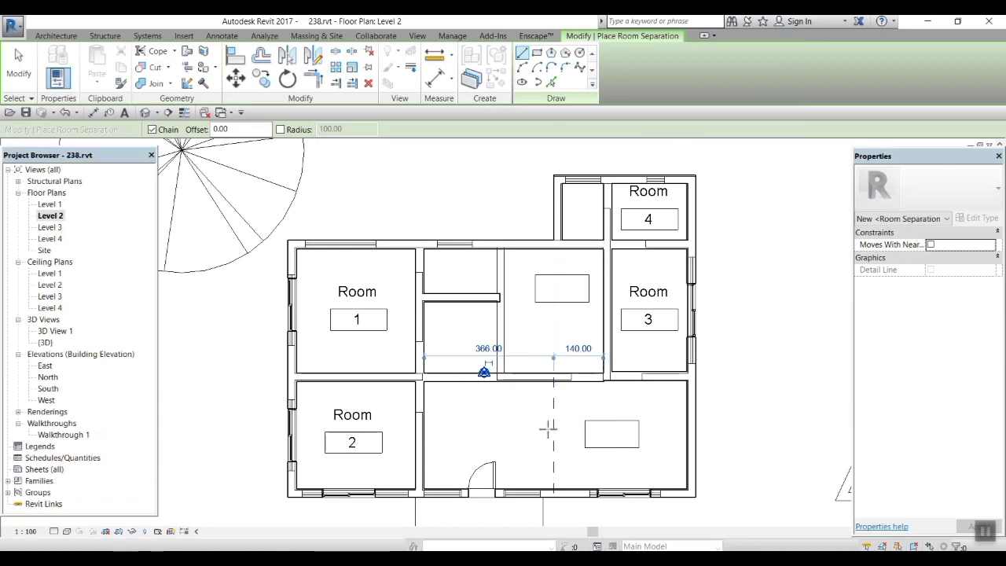
- Place a tagged room on each side of the separation line in the large southern room
click(55, 35)
click(675, 76)
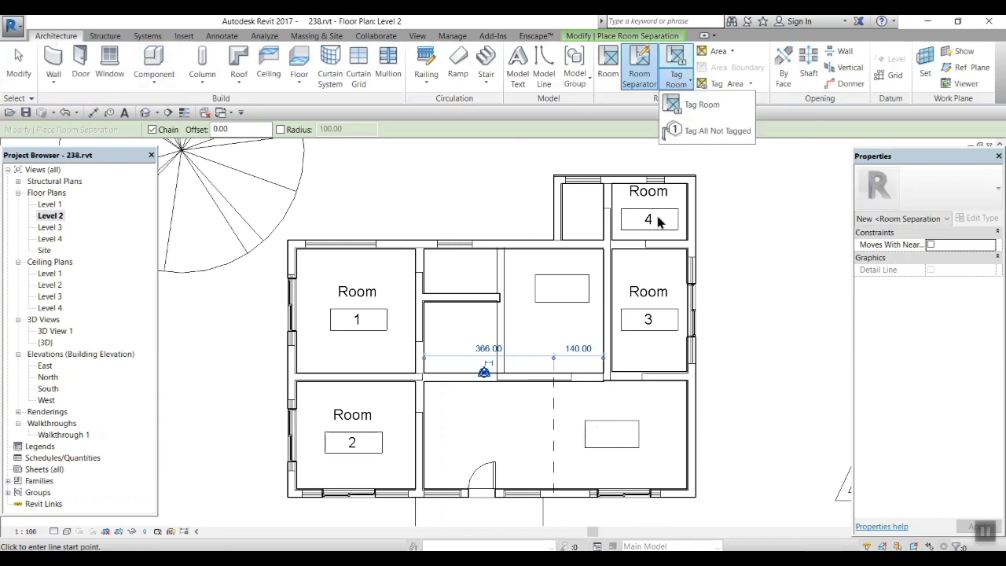
click(605, 63)
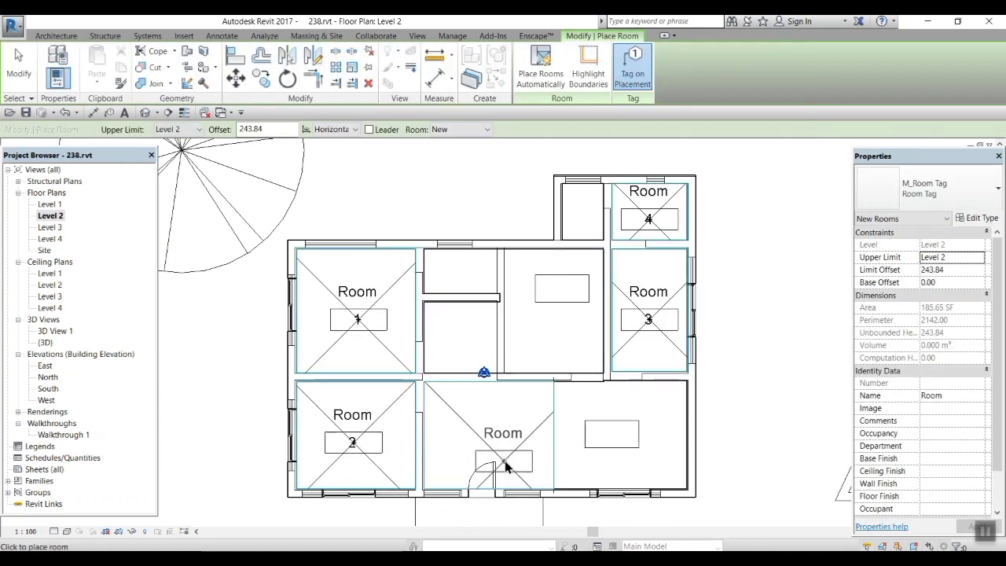
click(488, 442)
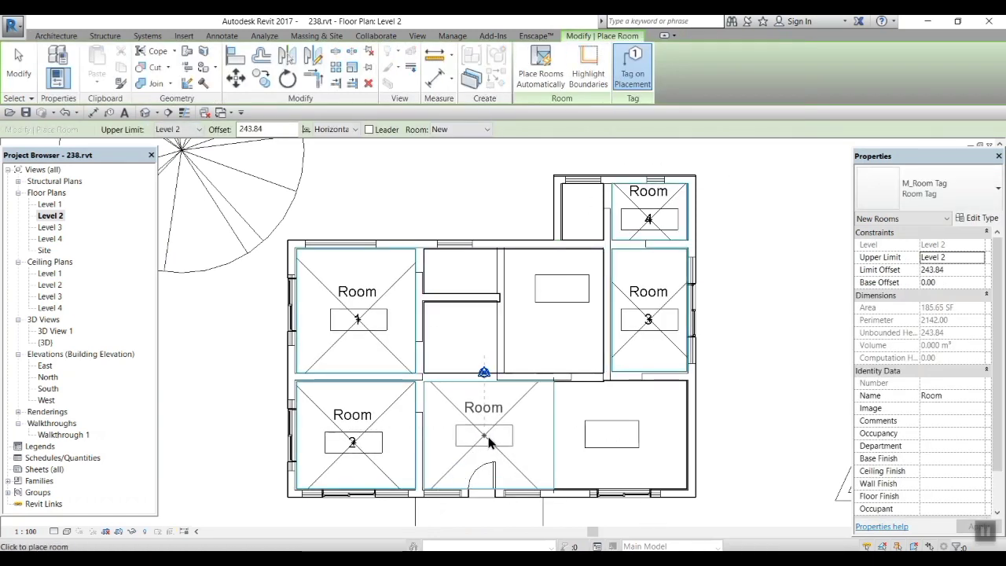
click(613, 441)
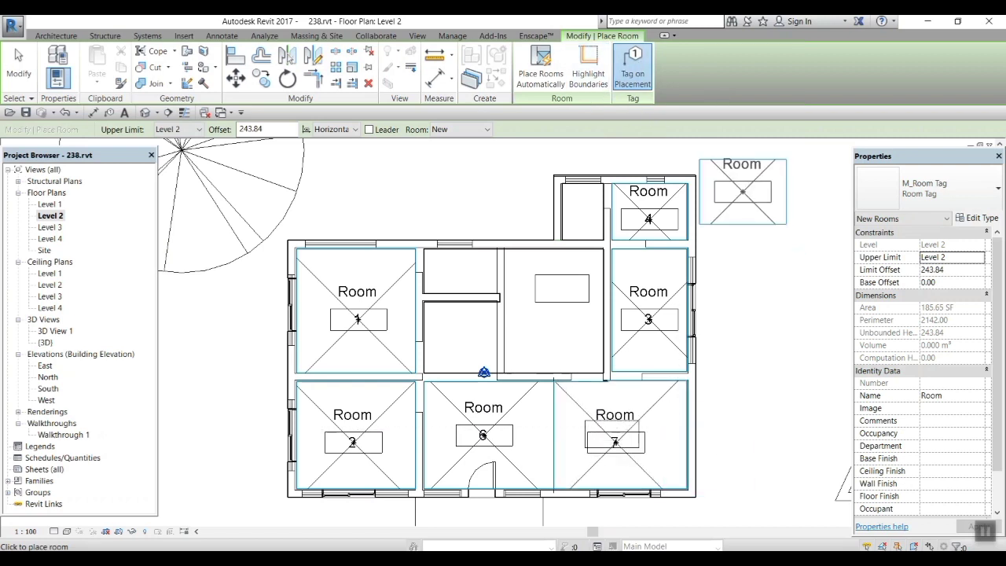
click(56, 35)
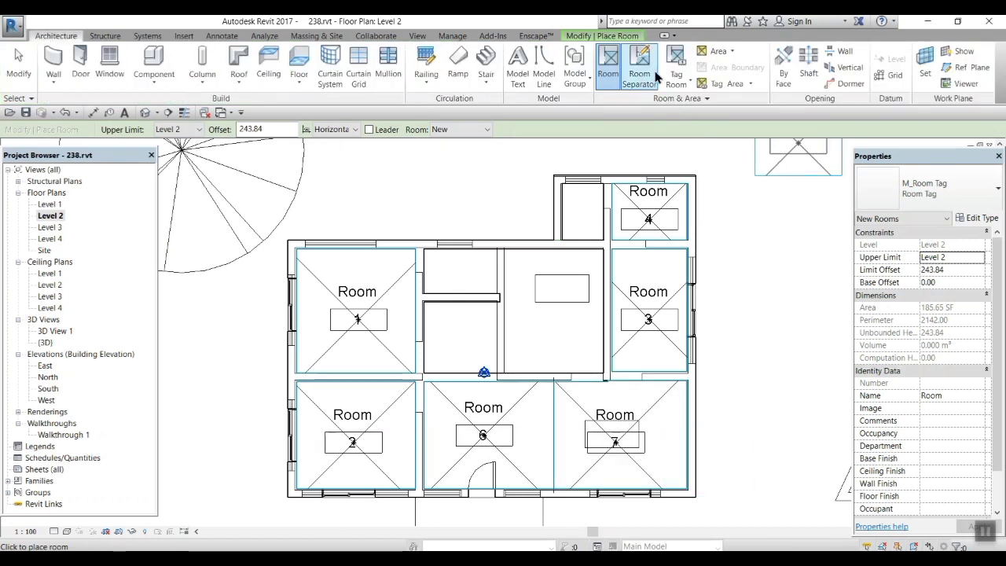
click(680, 85)
click(701, 104)
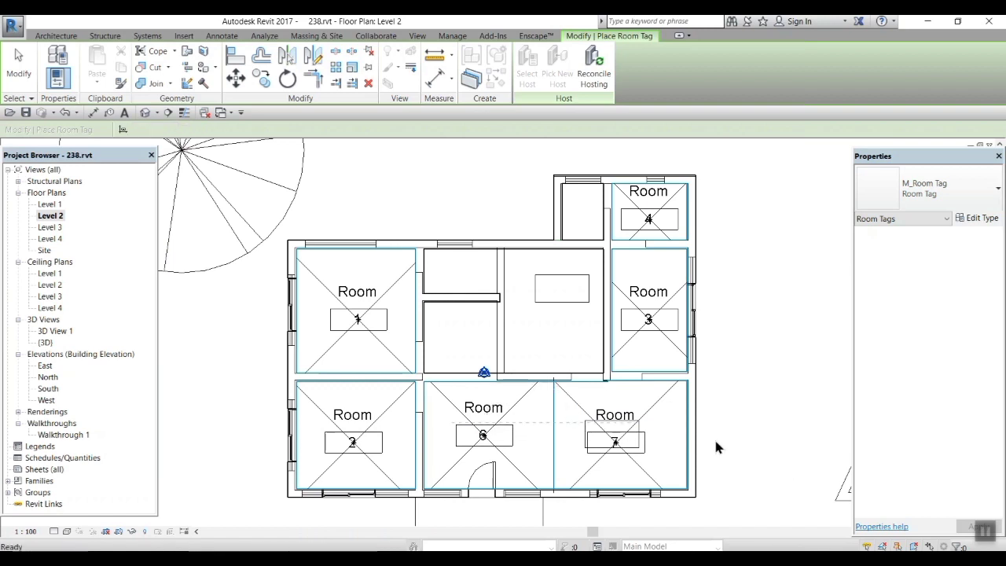
key(Escape)
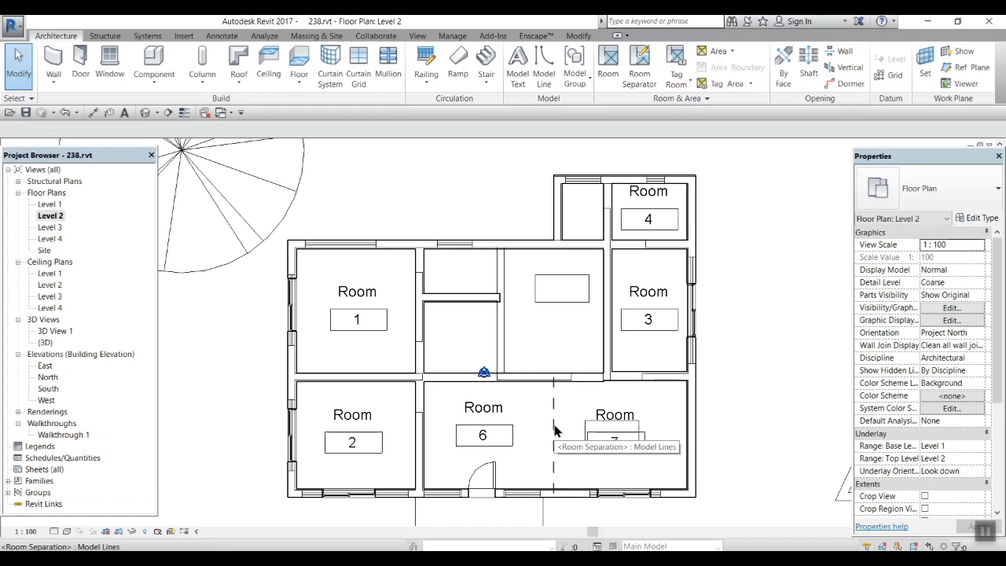
- Hide the <Room Separation> line subcategory in the Level 2 floor plan's visibility/graphic overrides
click(416, 35)
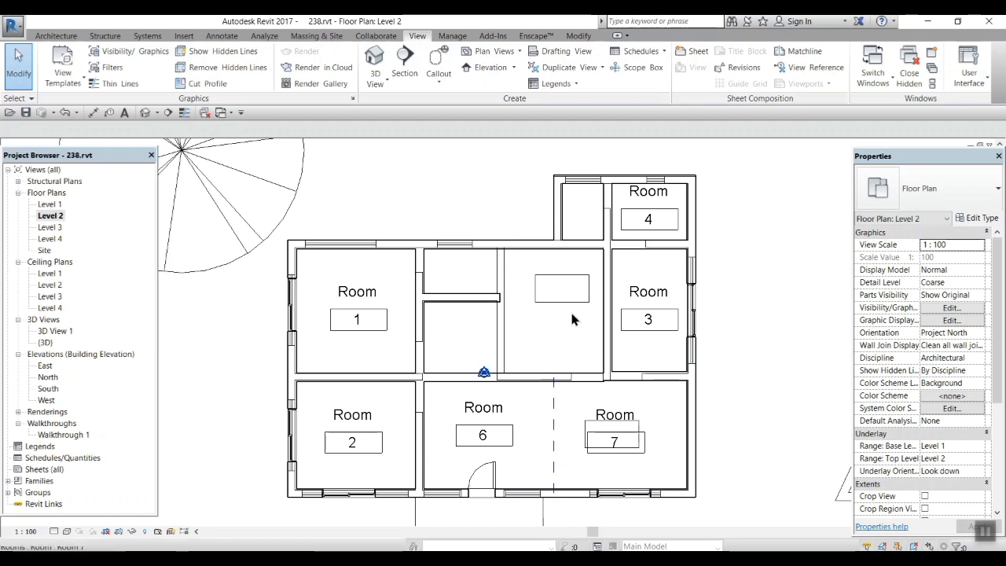
click(132, 51)
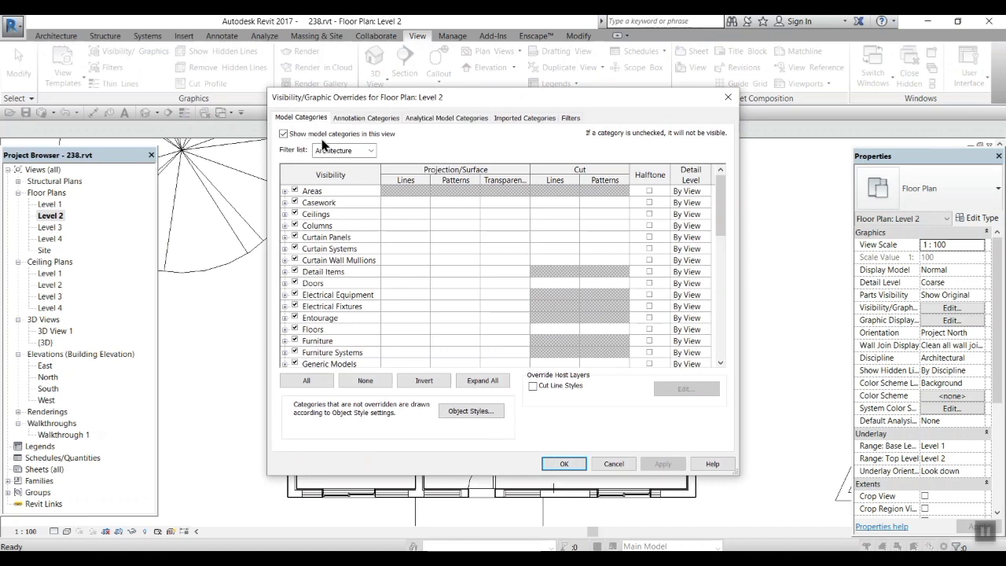
scroll(326, 260, down, 3)
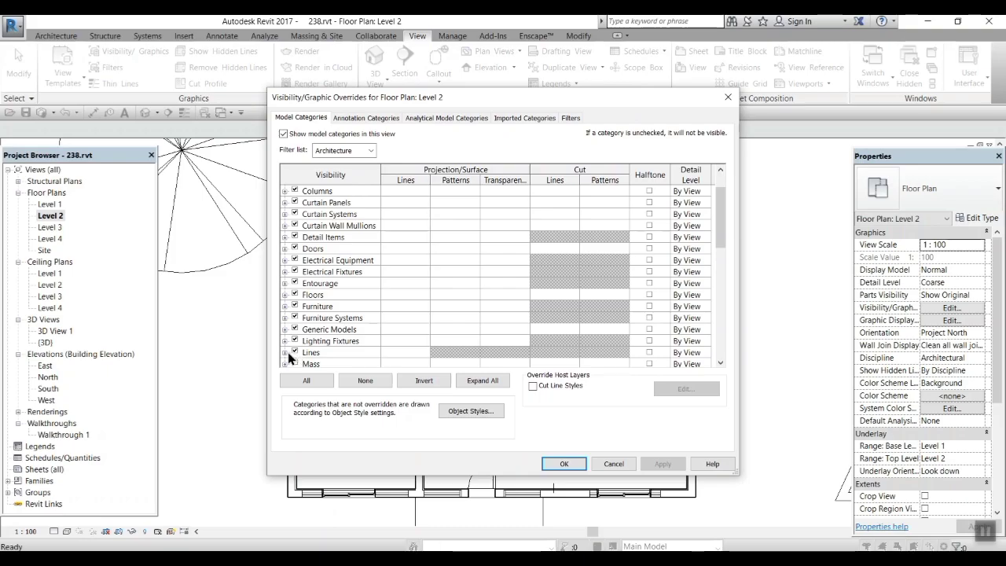
click(285, 353)
scroll(366, 320, down, 1)
scroll(359, 308, up, 2)
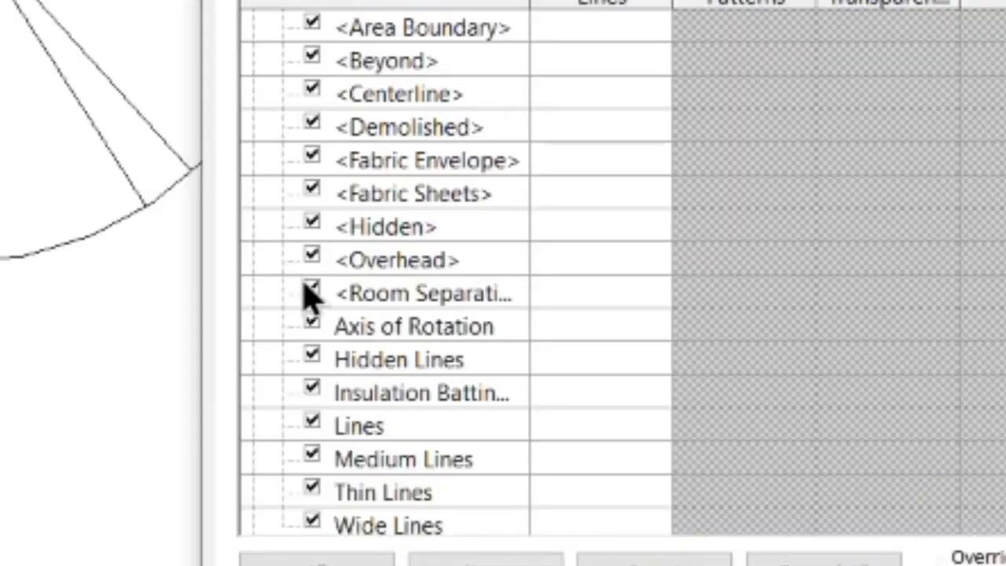
click(167, 313)
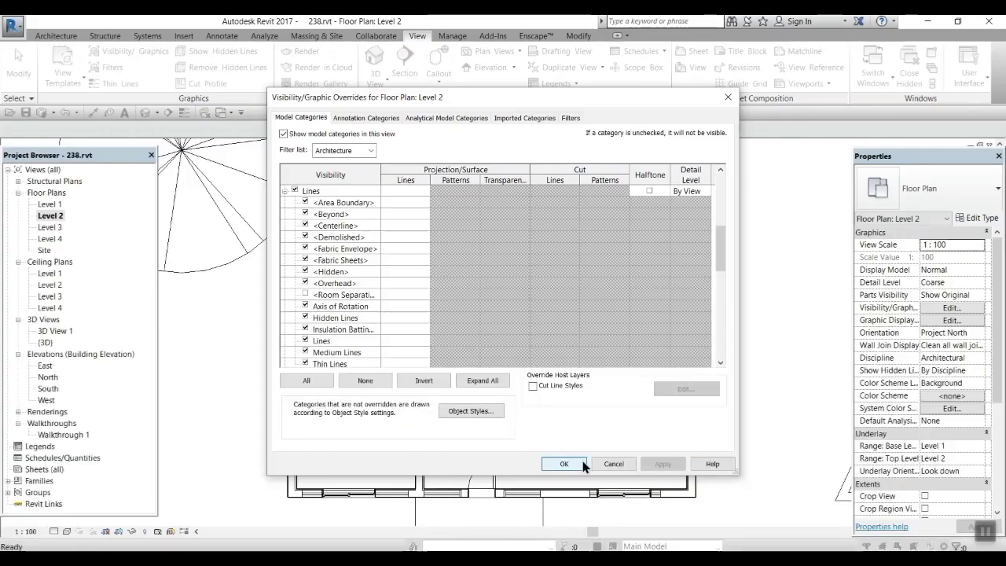
click(518, 524)
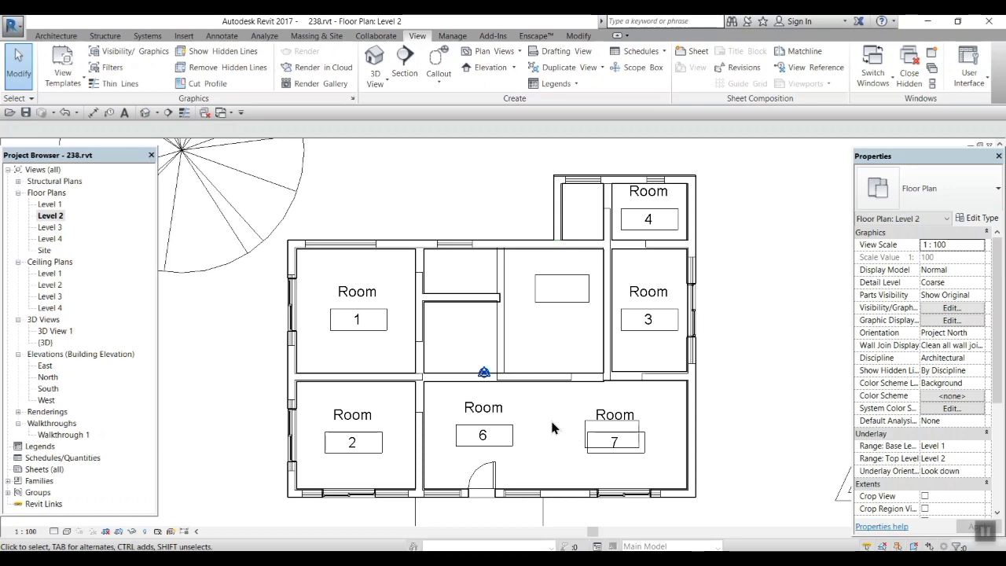
- Show the <Room Separation> line subcategory again in the Level 2 floor plan's visibility/graphic overrides
click(141, 52)
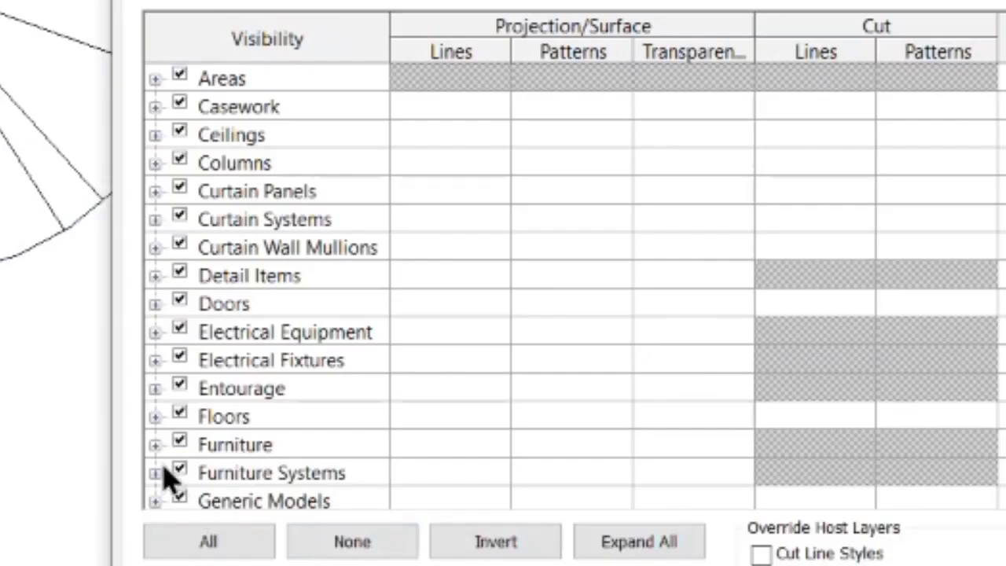
scroll(288, 352, down, 1)
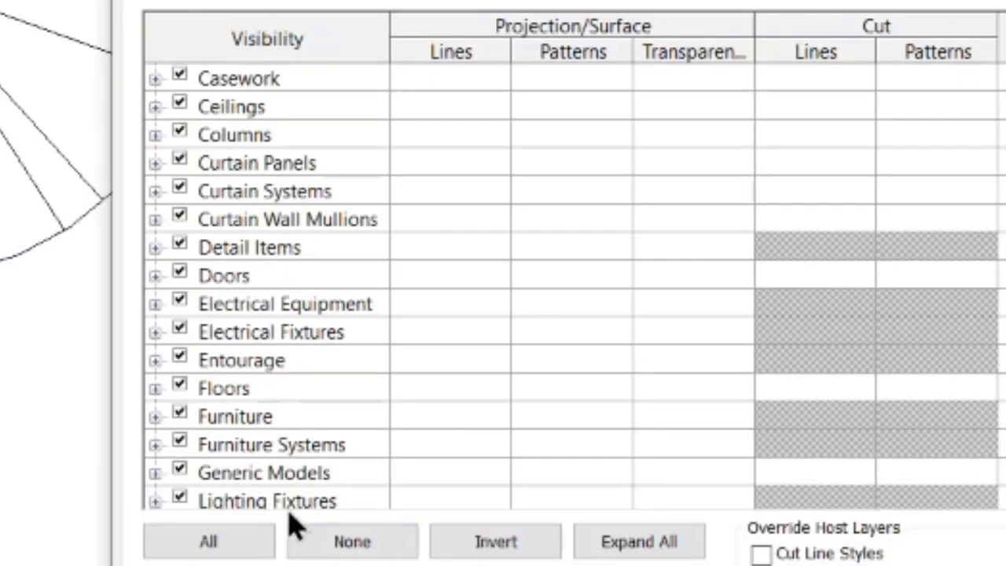
scroll(329, 329, up, 1)
scroll(225, 467, down, 2)
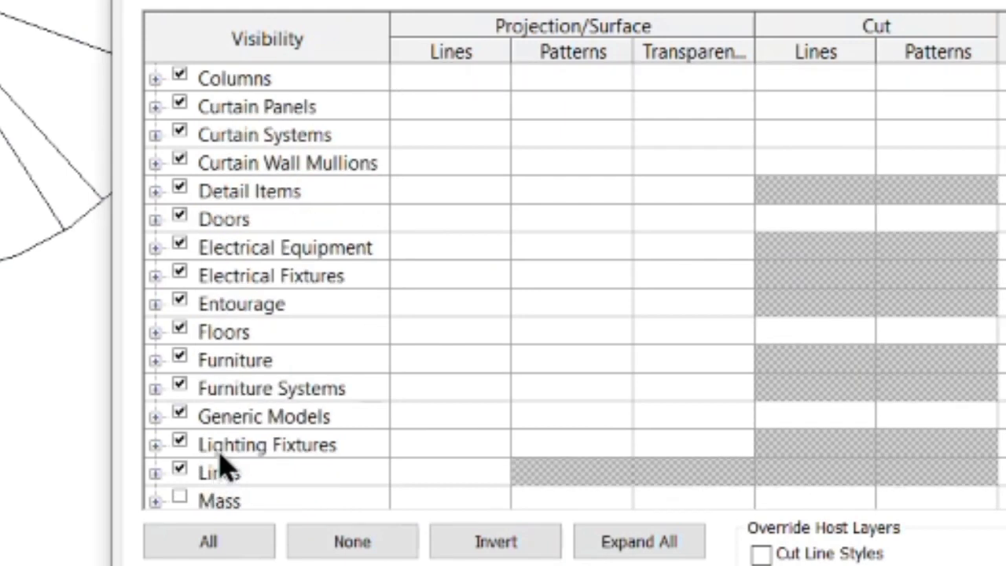
click(156, 388)
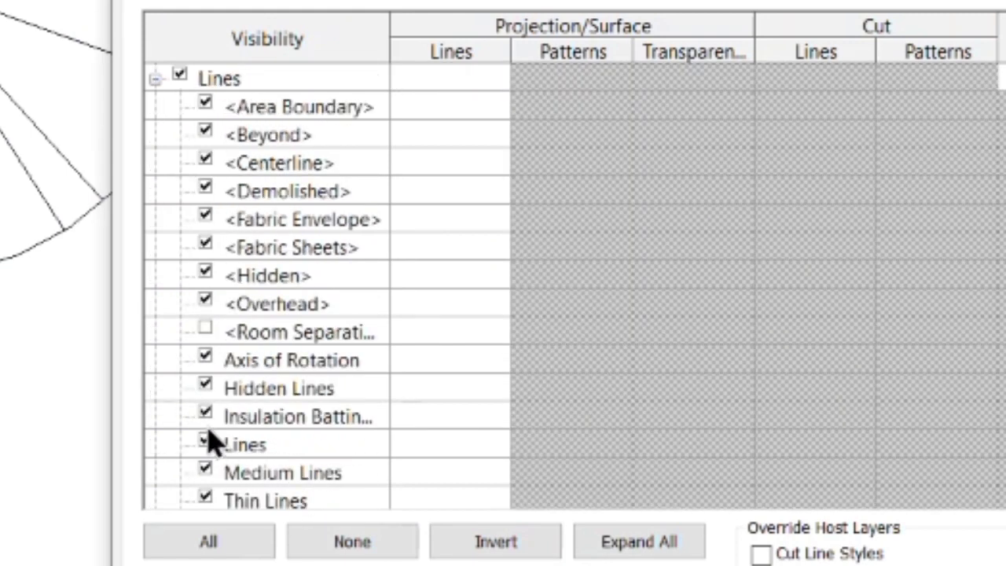
click(205, 329)
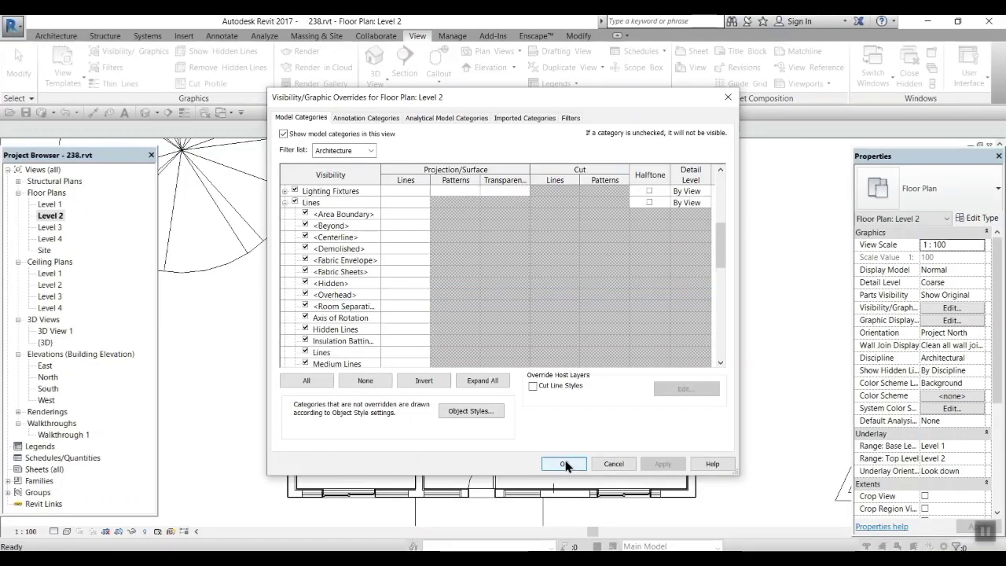
click(554, 525)
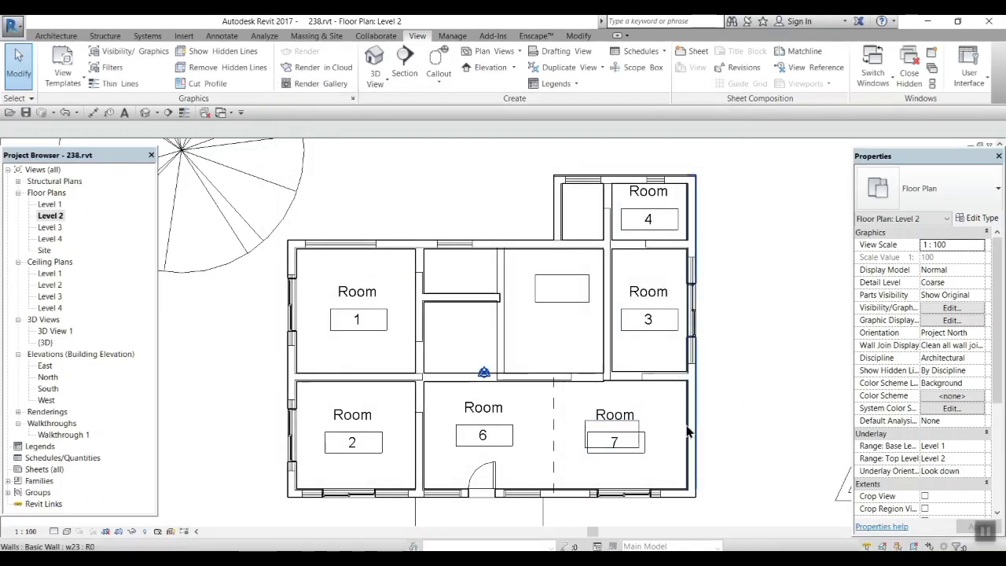
- Turn on Show Area in the M_Room Tag type so the room tags display their areas
scroll(688, 430, down, 1)
middle_drag(751, 392, 696, 361)
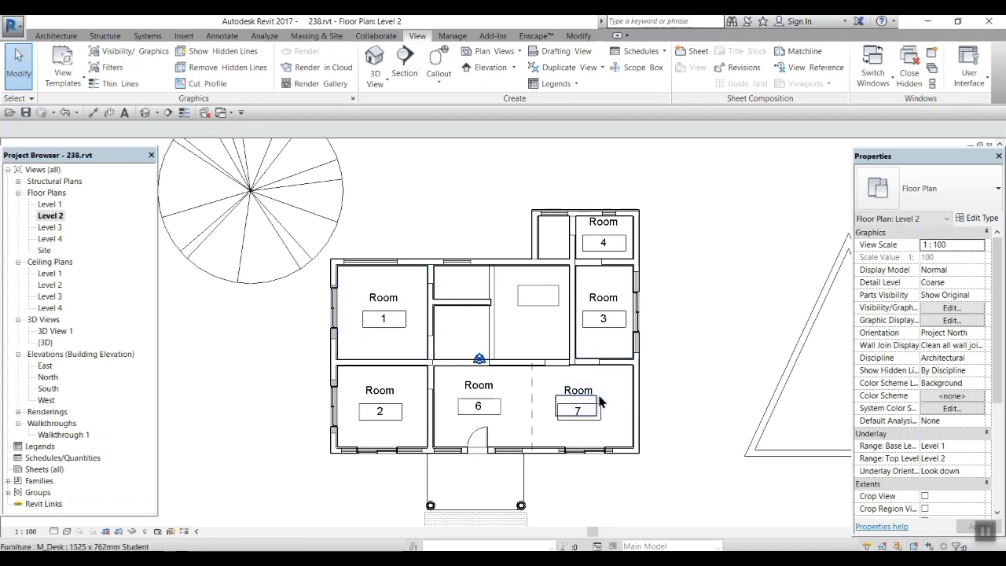
click(382, 320)
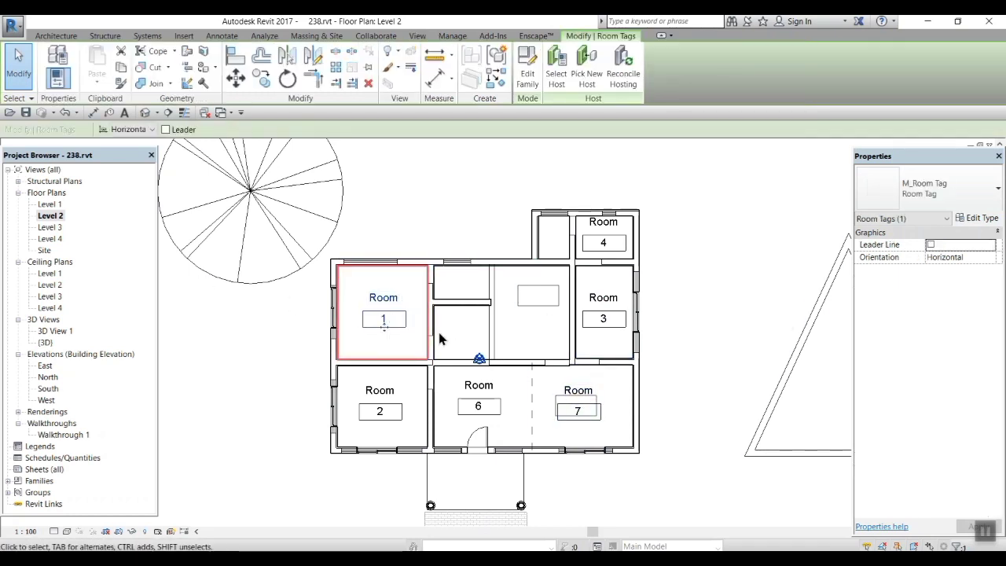
click(980, 218)
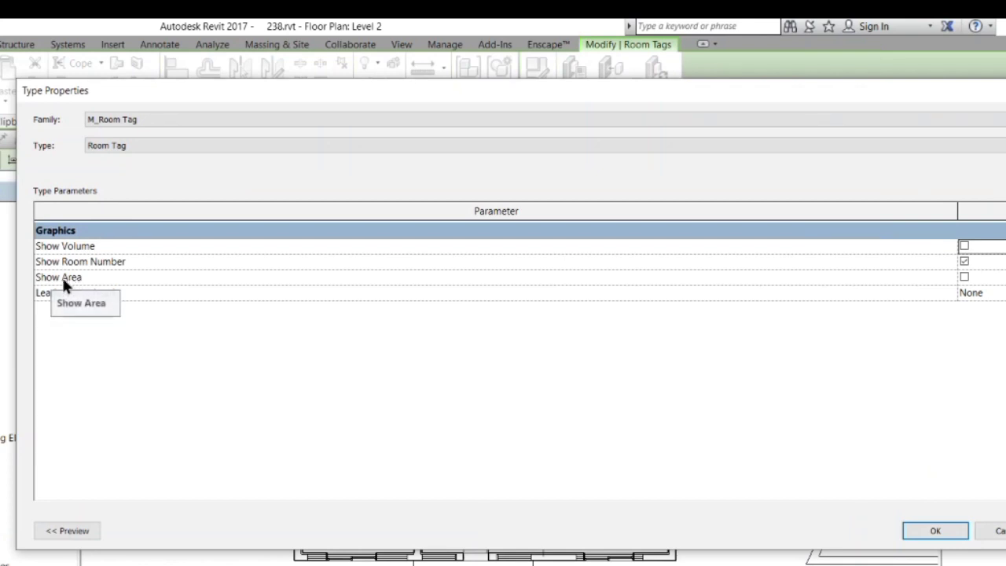
click(963, 277)
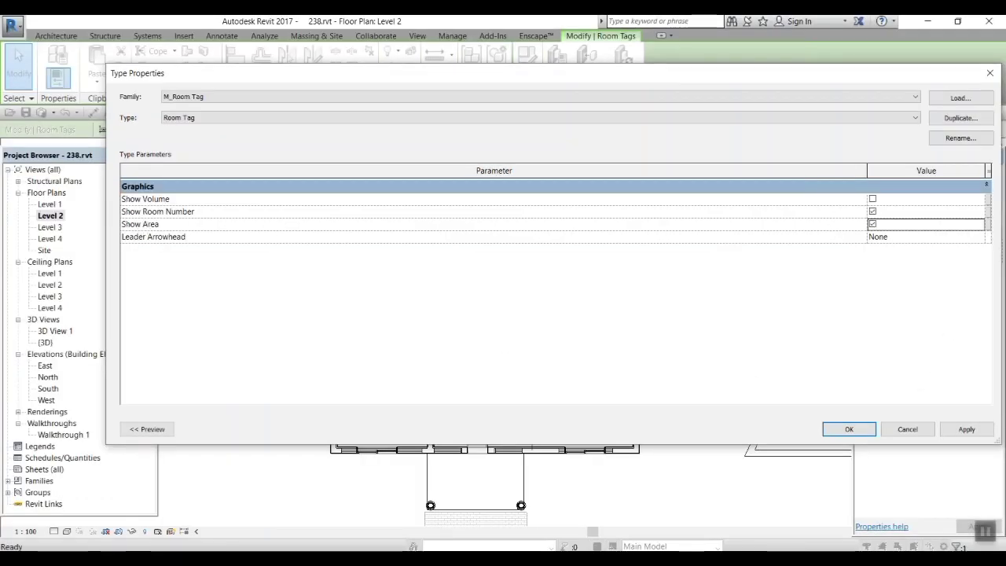
click(962, 431)
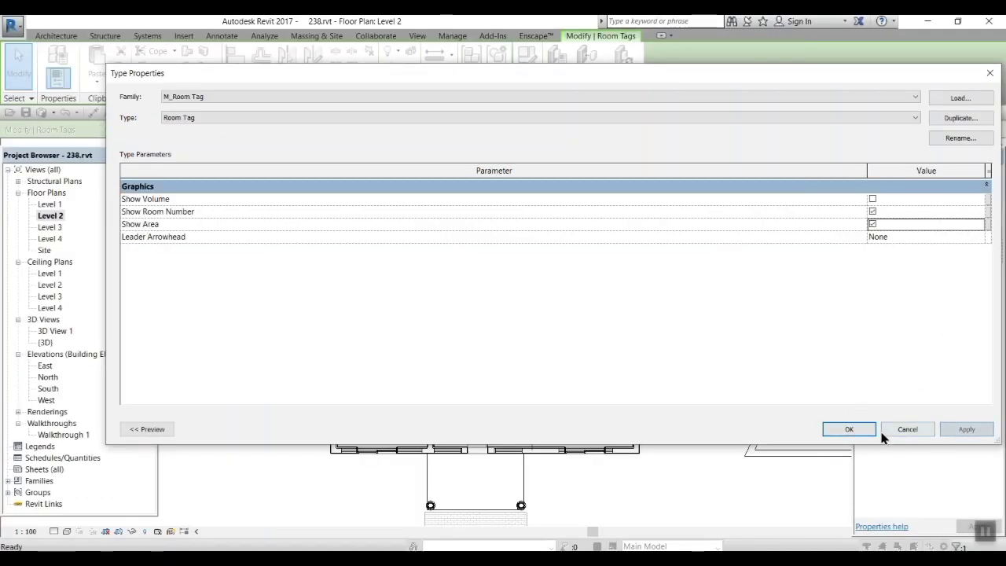
click(847, 428)
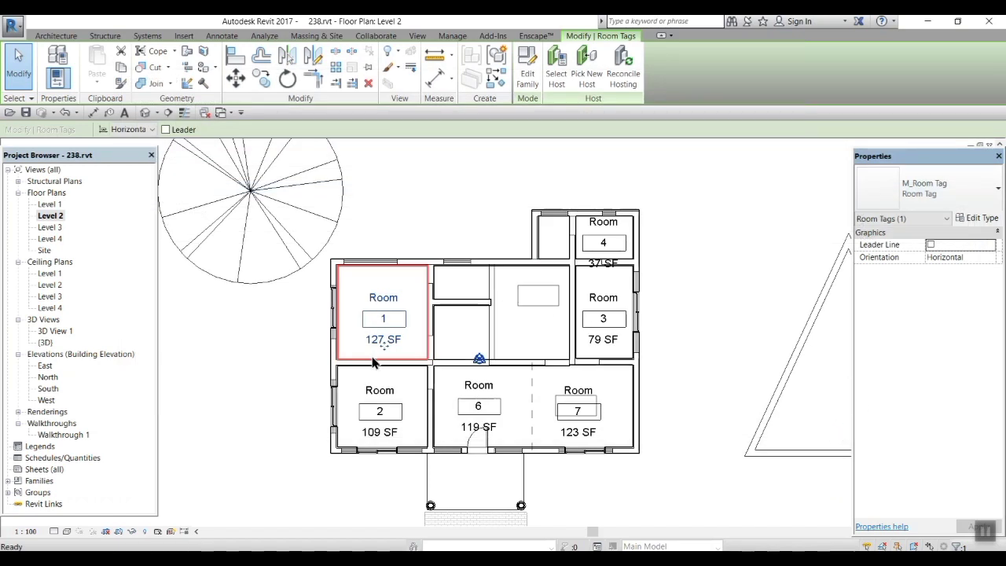
scroll(385, 353, up, 1)
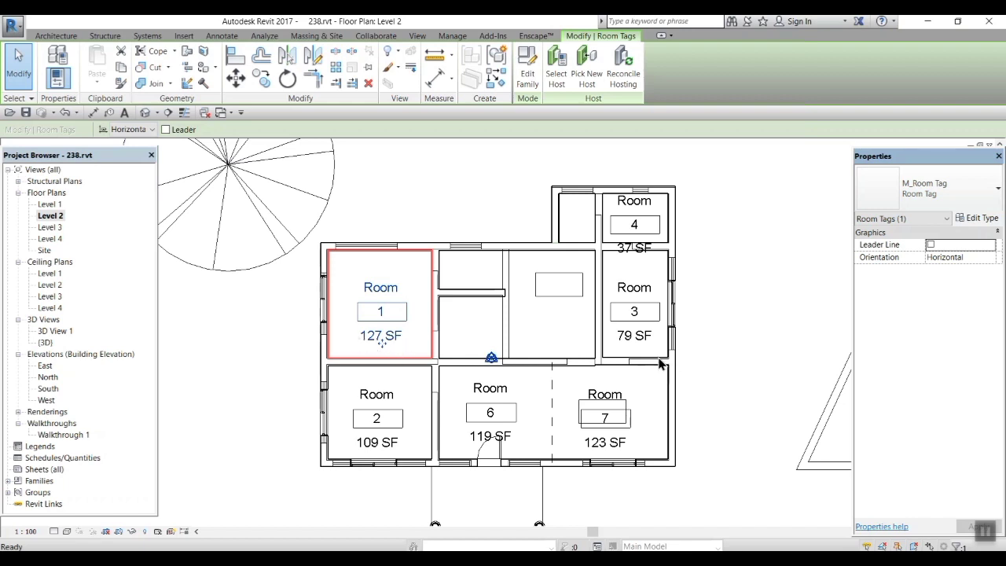
click(714, 365)
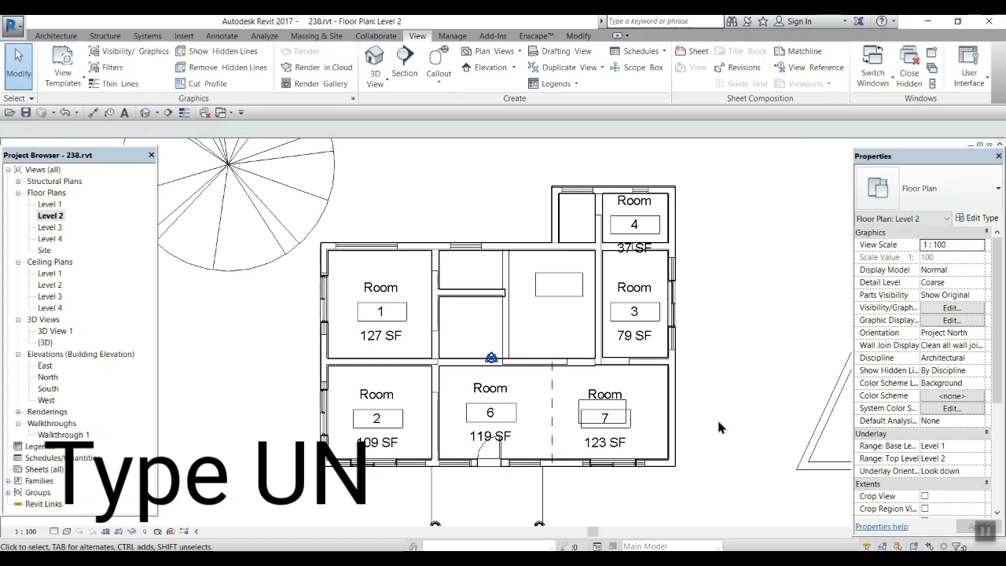
- Set the project's area units to square centimeters
key(u)
key(n)
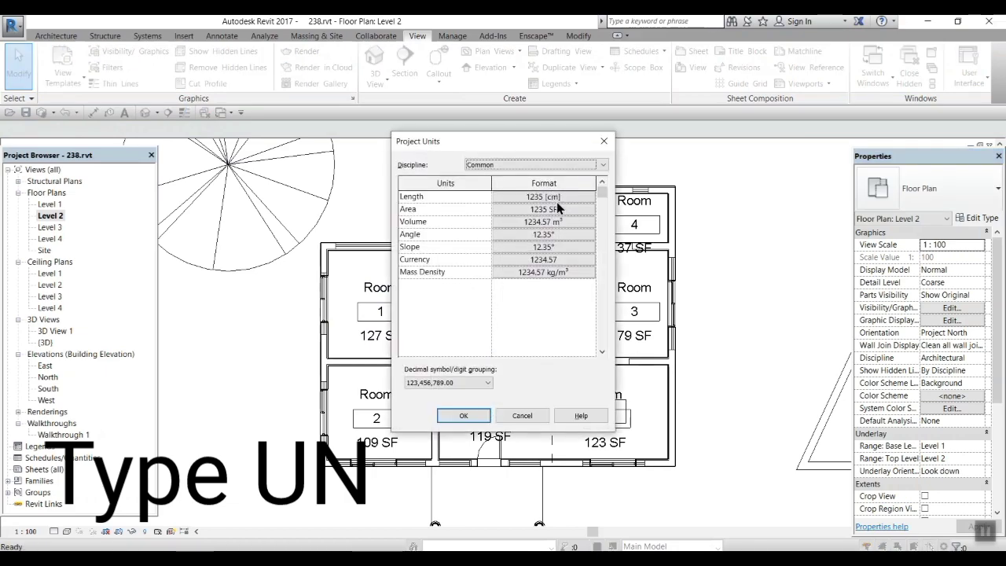
click(559, 210)
click(558, 217)
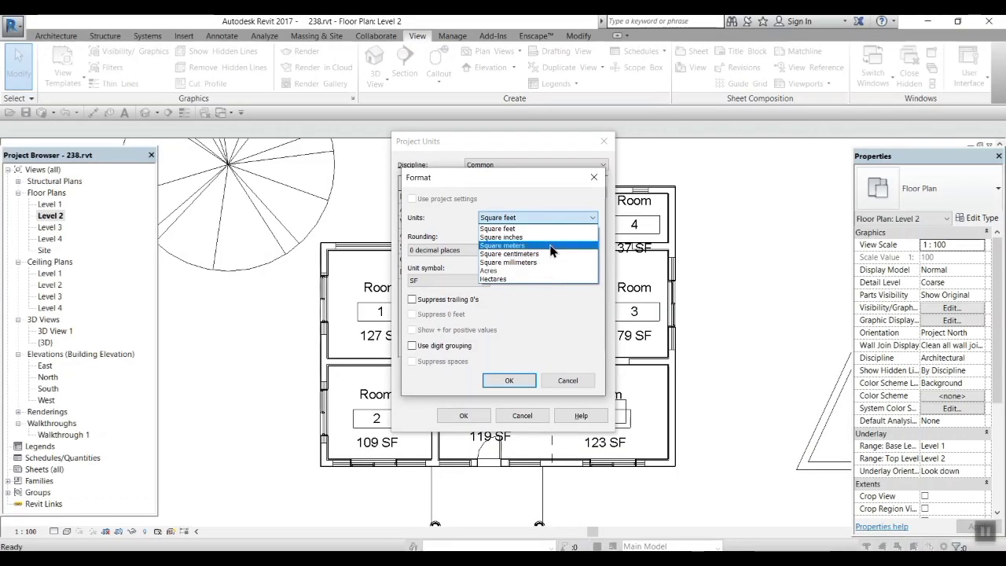
click(548, 253)
click(511, 380)
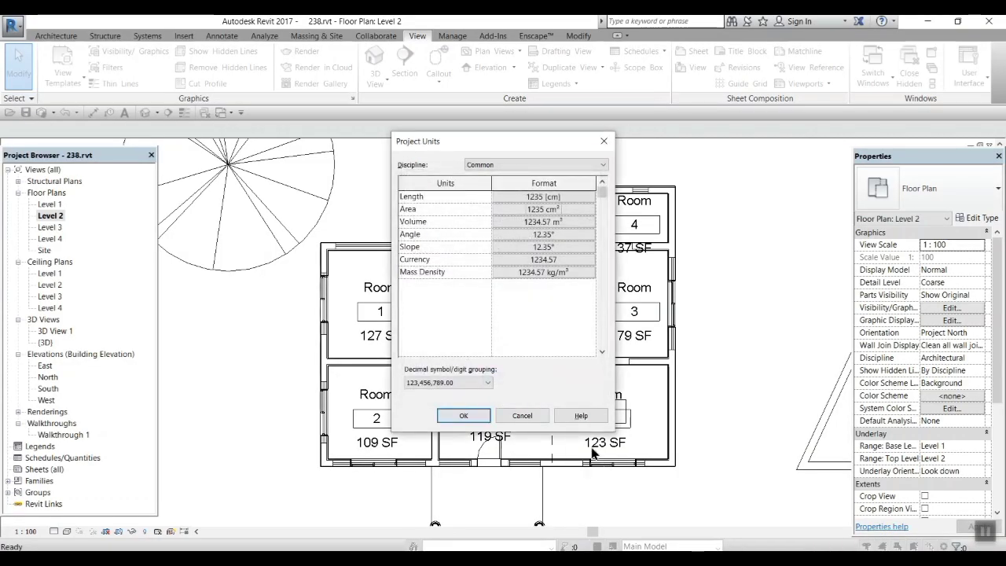
click(461, 416)
scroll(695, 432, down, 2)
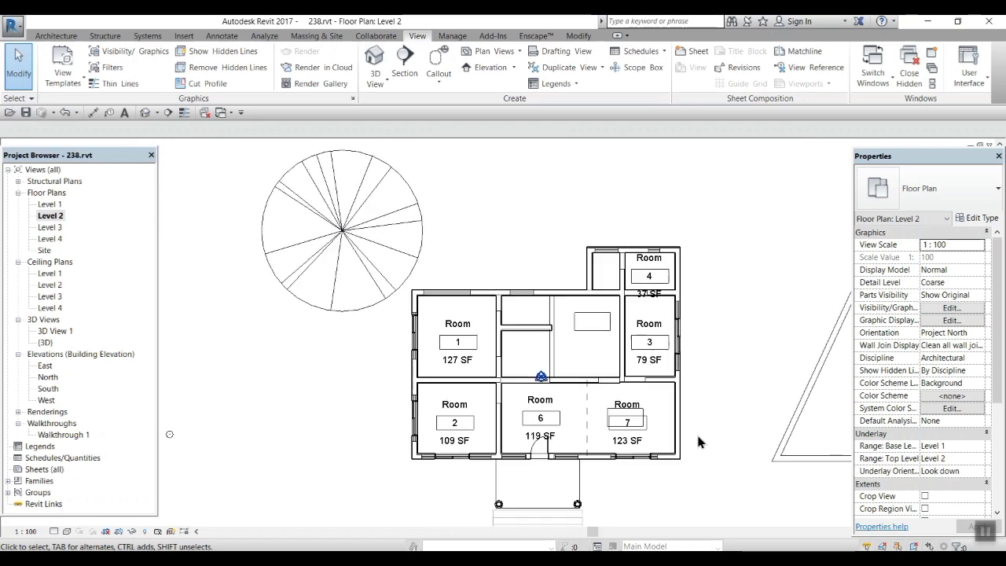
middle_drag(695, 431, 633, 417)
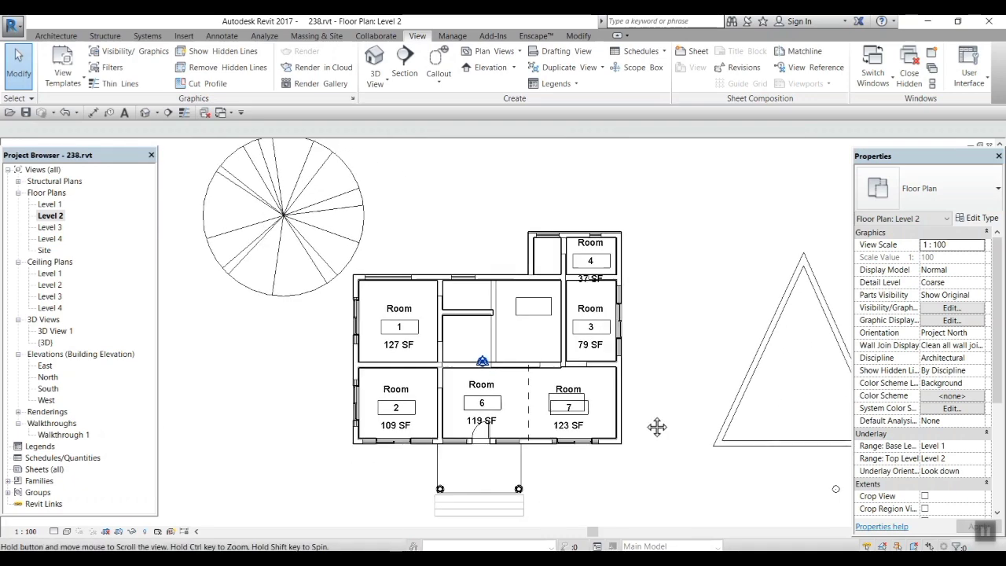
- Refresh the areas in the room tags by switching the M_Room Tag type's Show Area parameter off and on again
click(582, 349)
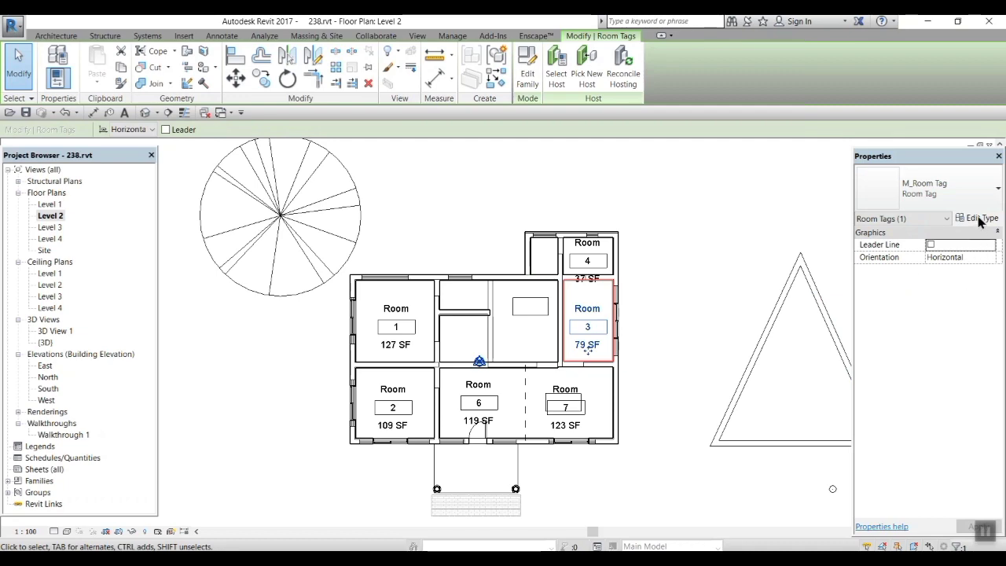
click(979, 218)
click(871, 212)
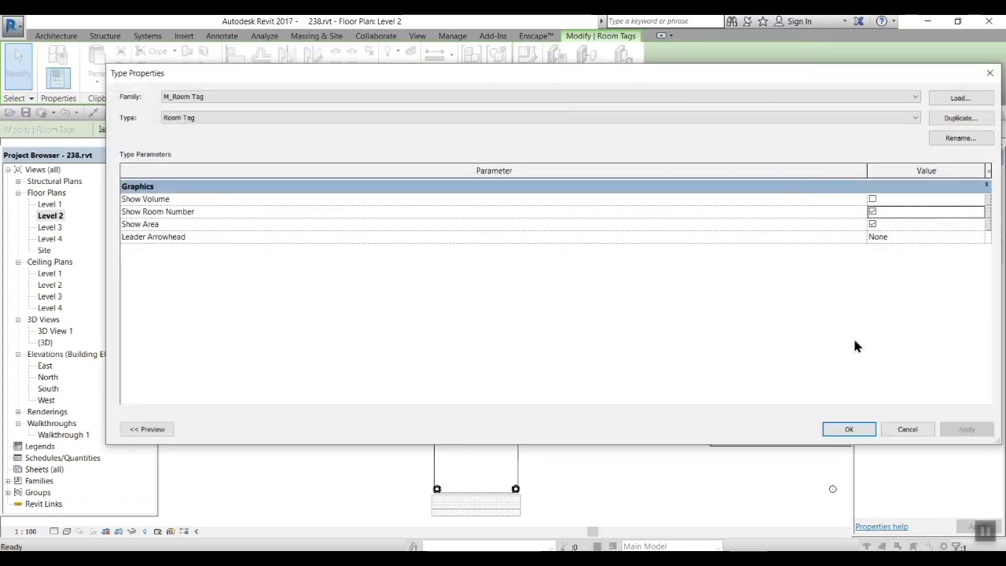
click(872, 224)
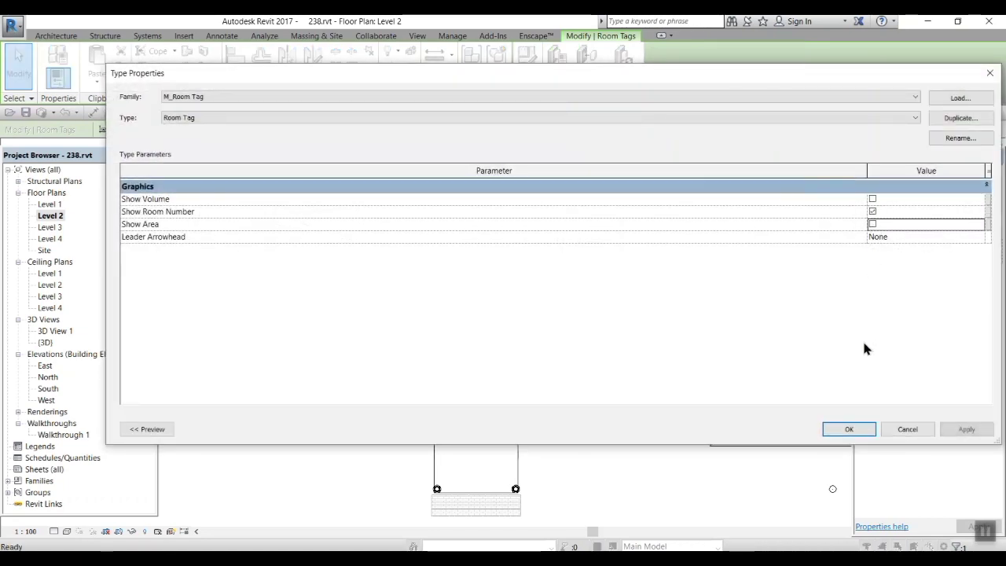
click(848, 429)
click(978, 218)
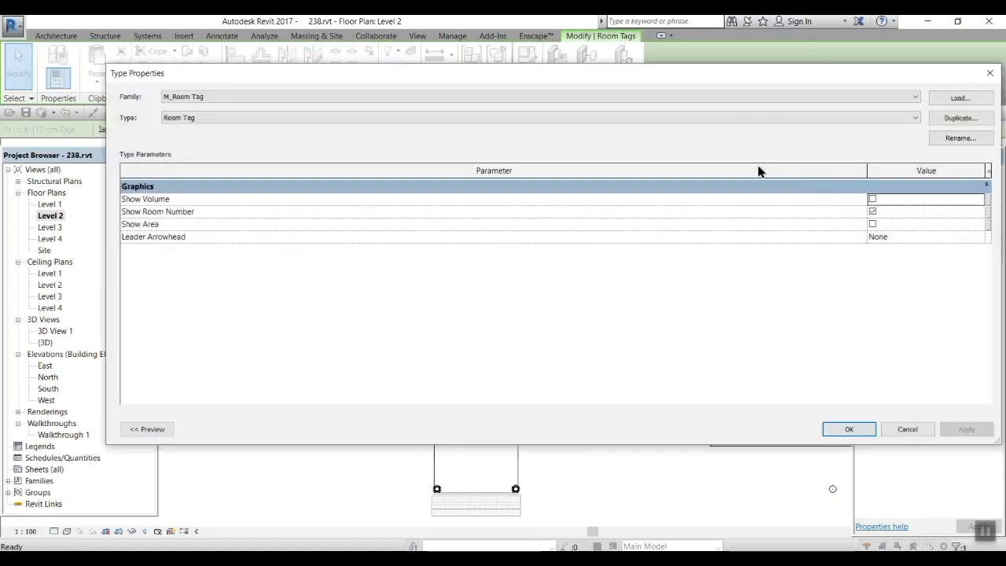
click(869, 224)
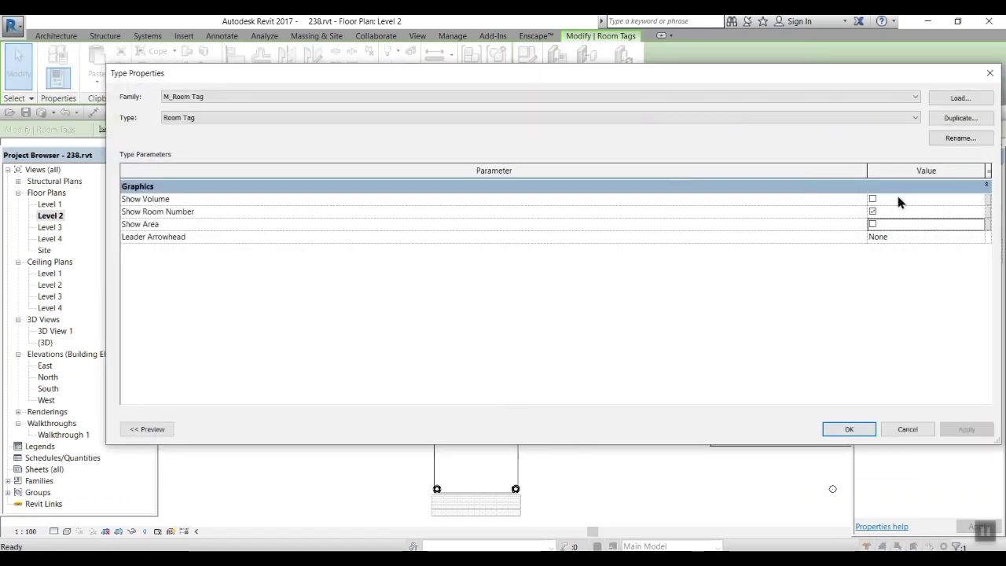
click(872, 224)
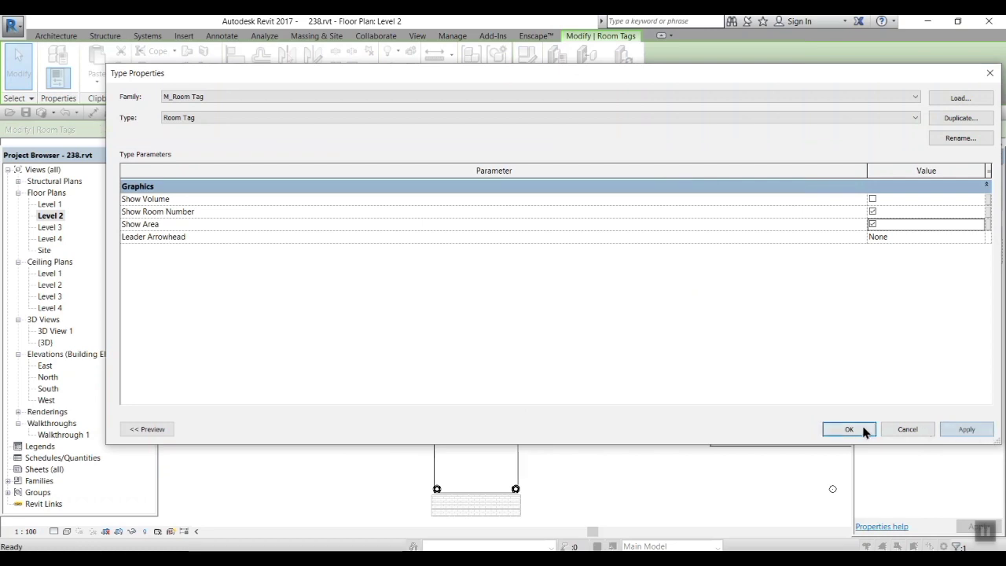
click(864, 430)
scroll(605, 369, up, 2)
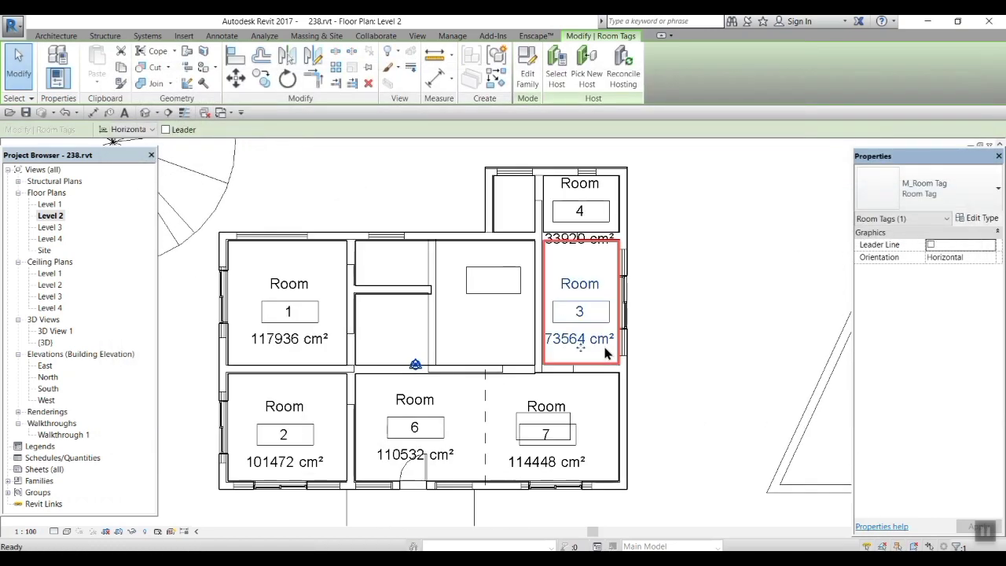
click(727, 388)
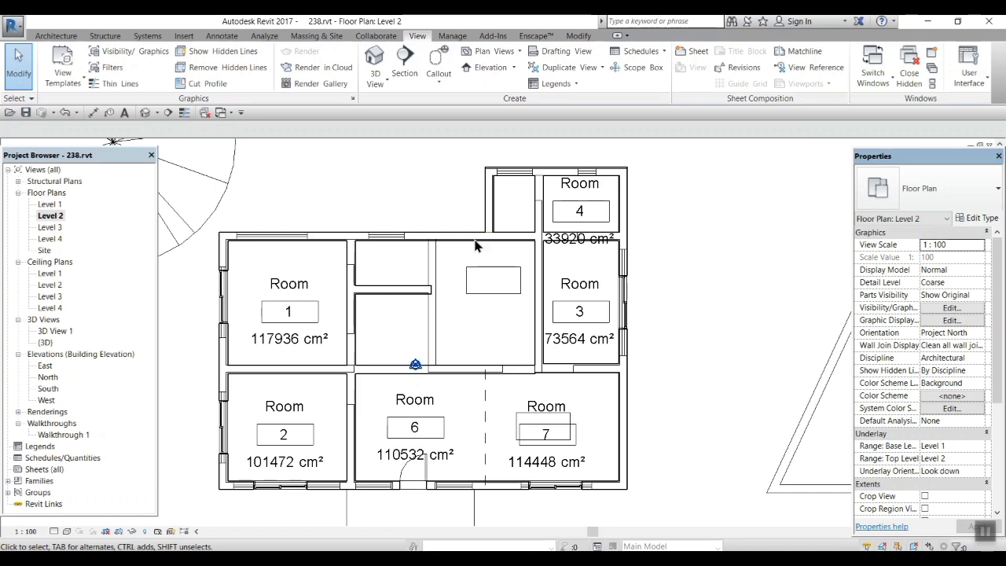
- Create a Rentable area plan for Level 2 with area boundary lines along the external walls
scroll(629, 408, down, 1)
scroll(658, 409, down, 2)
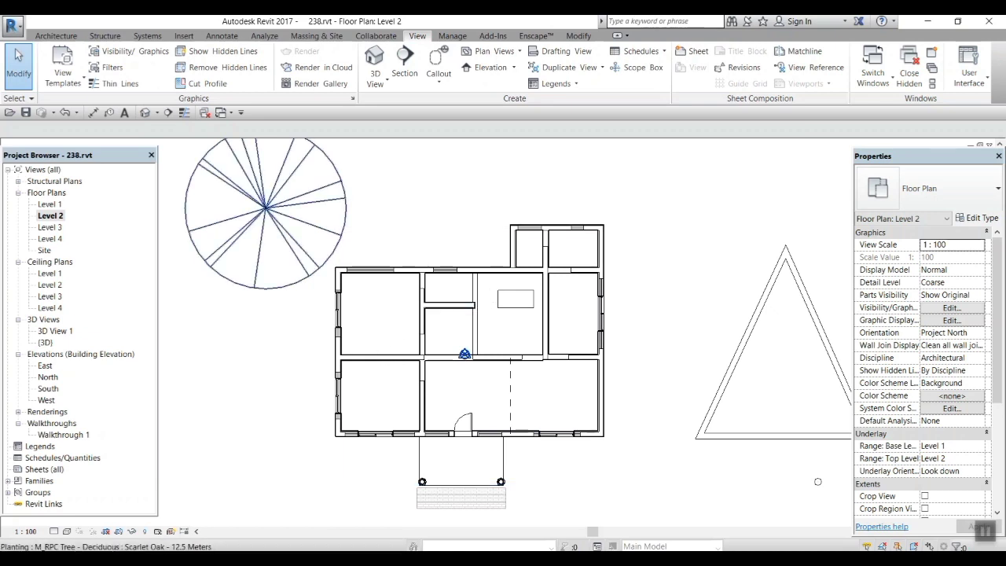
click(56, 35)
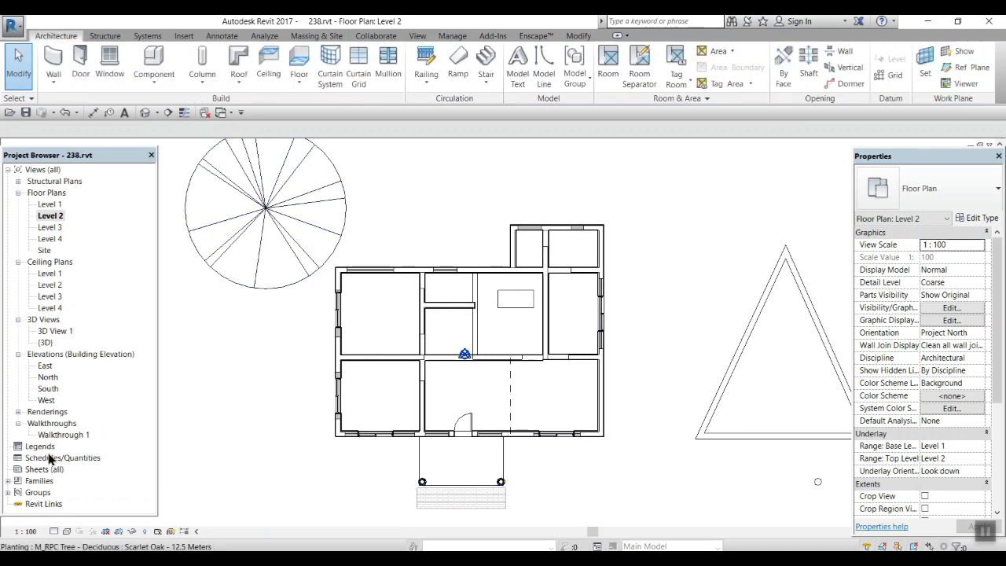
click(731, 53)
click(735, 73)
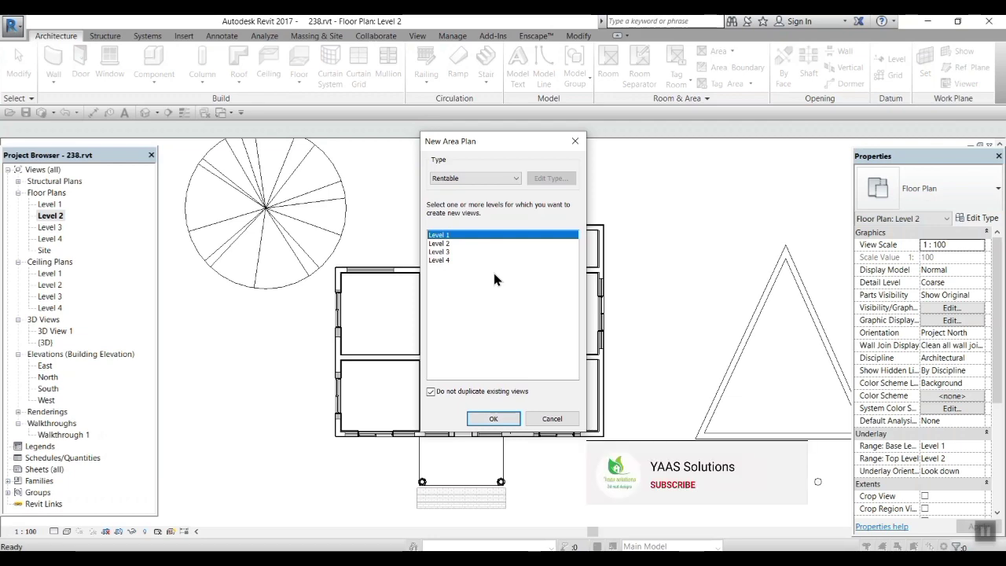
click(442, 245)
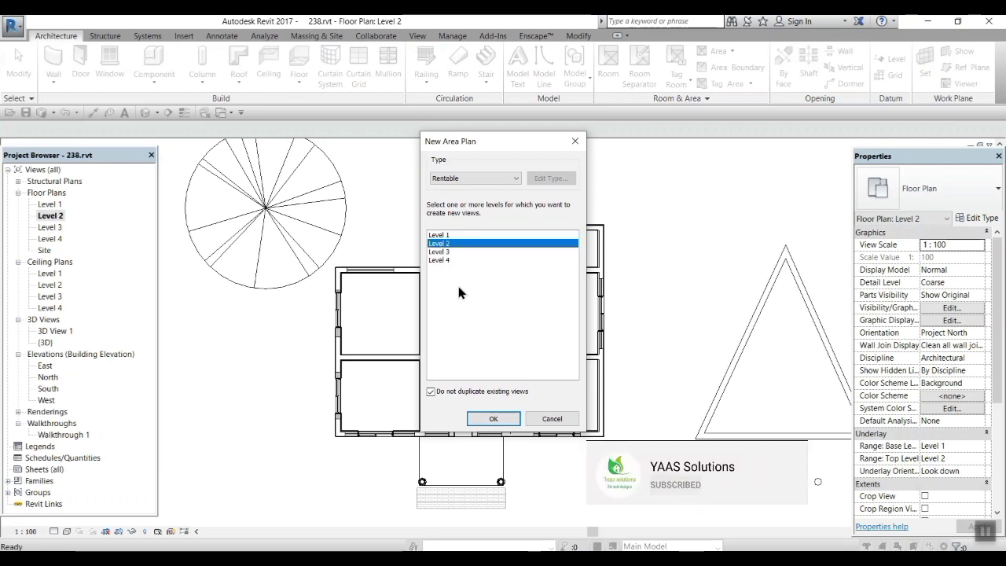
click(493, 418)
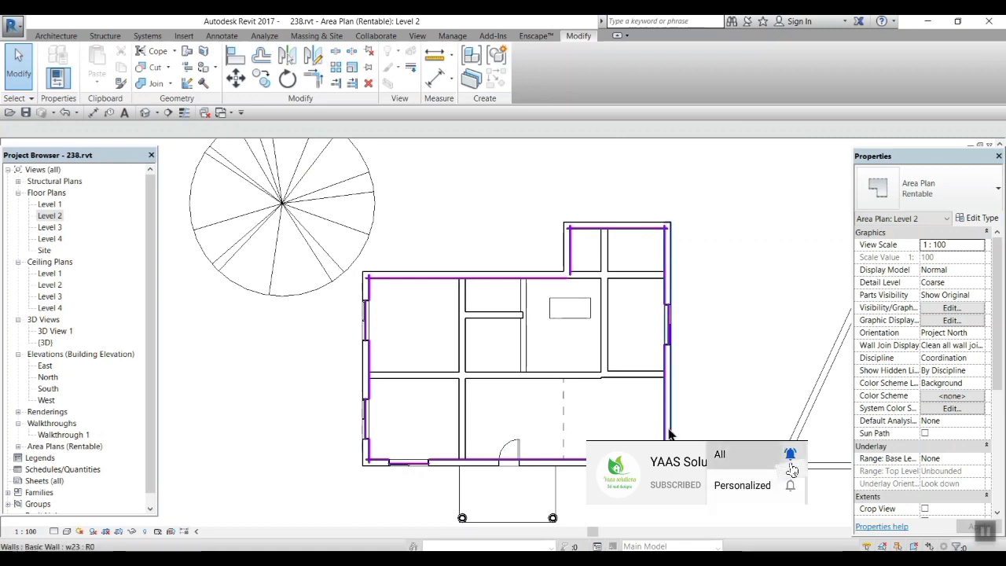
- Select the area enclosed by the external walls and open the Level 2 view under Area Plans (Rentable)
click(511, 354)
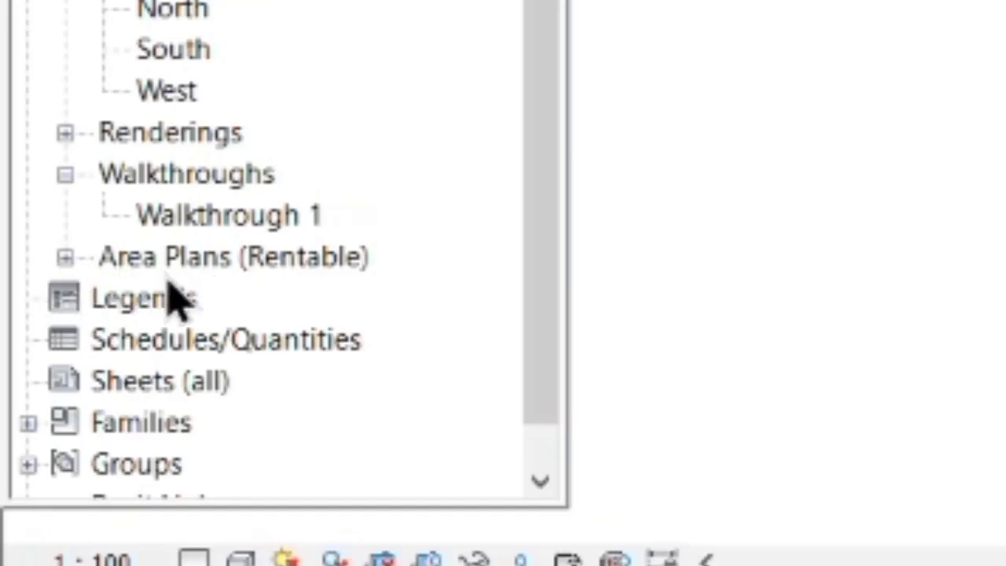
click(64, 257)
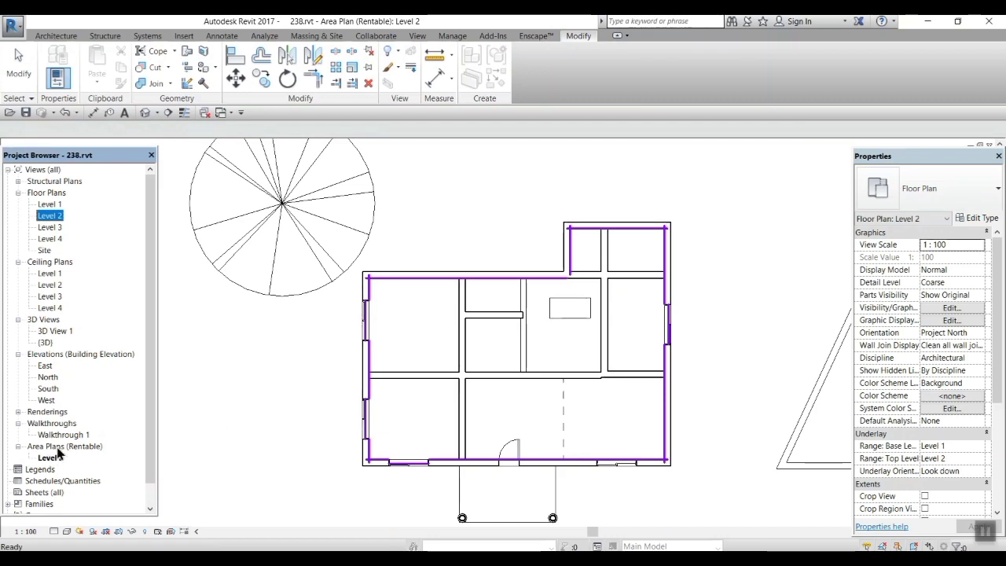
click(52, 448)
double_click(48, 457)
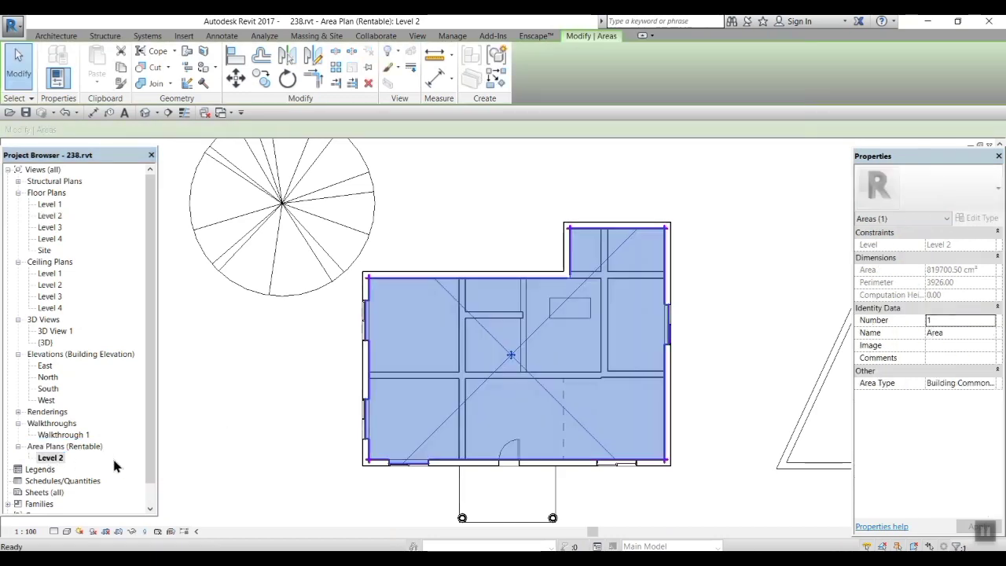
- Place a tagged area inside the external wall boundary of the Level 2 rentable area plan
click(247, 427)
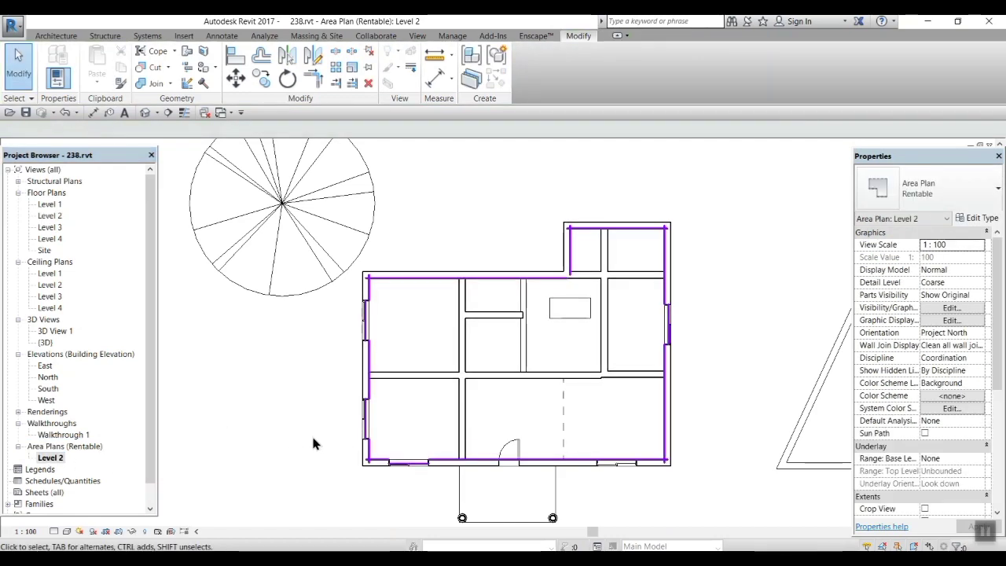
click(53, 37)
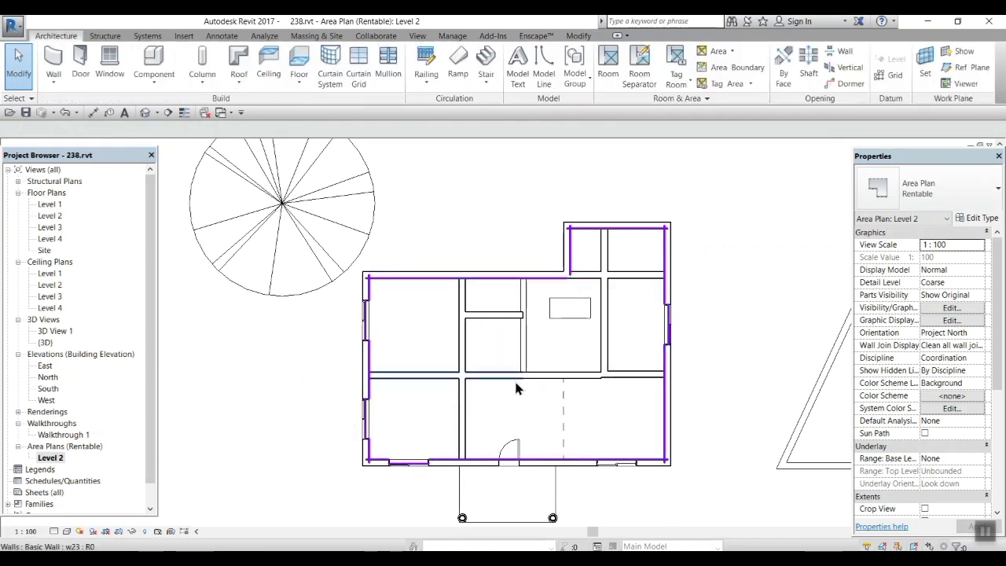
click(732, 51)
click(721, 97)
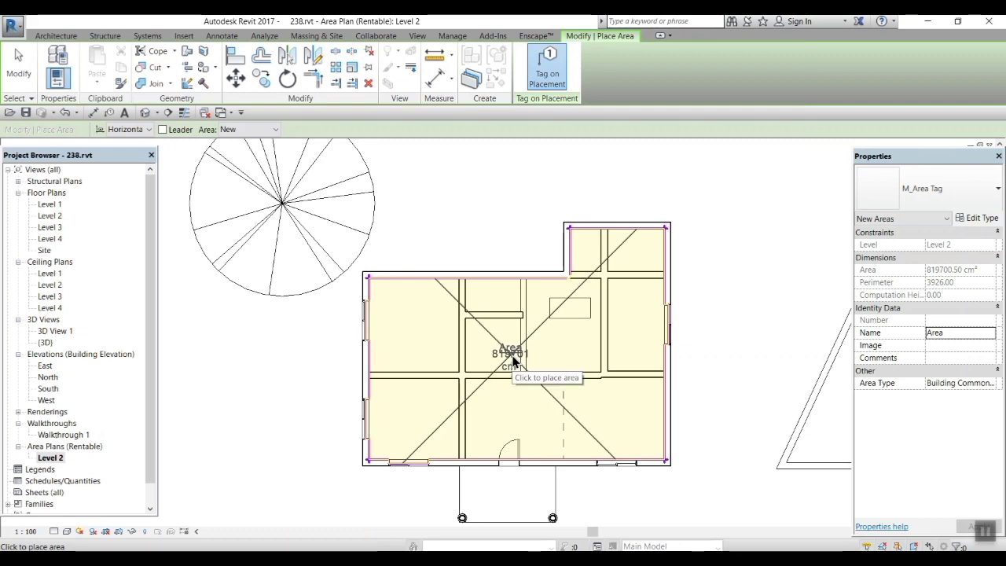
click(515, 358)
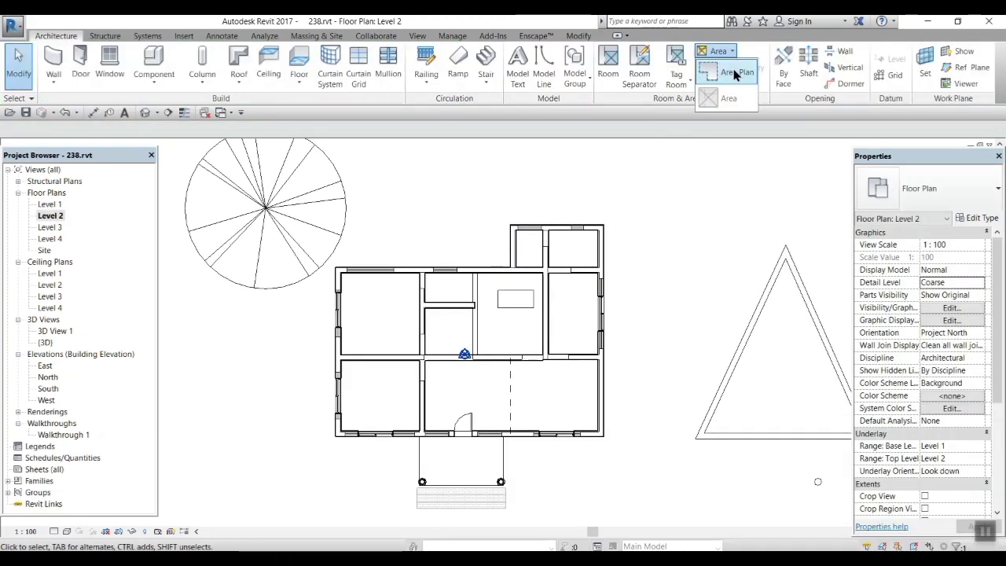
- Create a Rentable area plan for Level 3 with area boundary lines automatically generated along all external walls
click(725, 68)
click(442, 252)
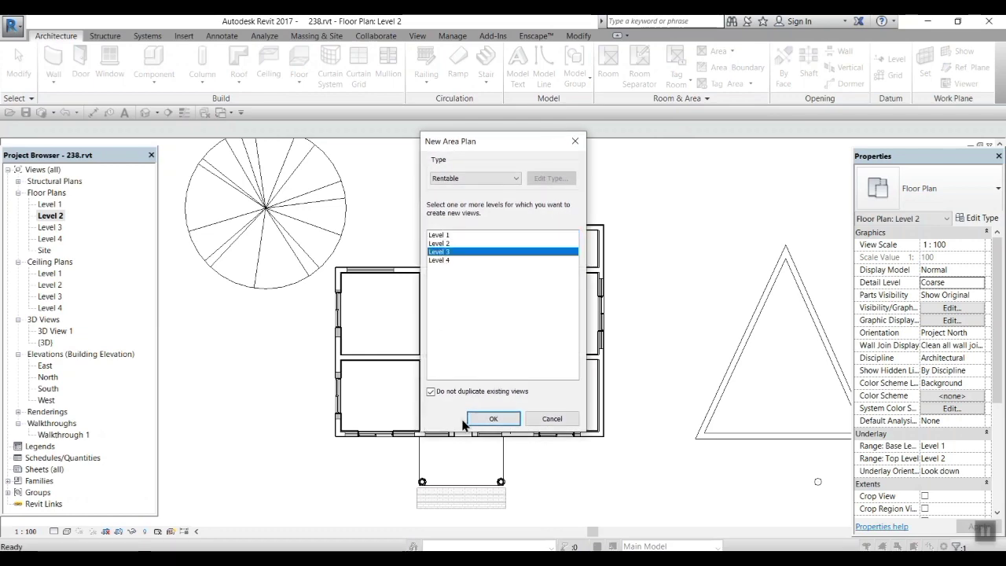
click(472, 419)
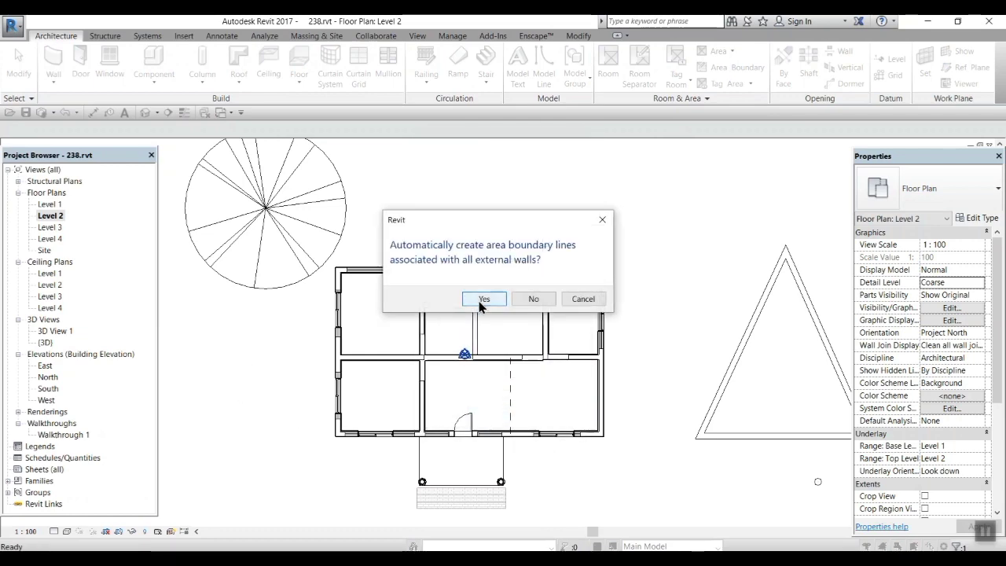
click(481, 300)
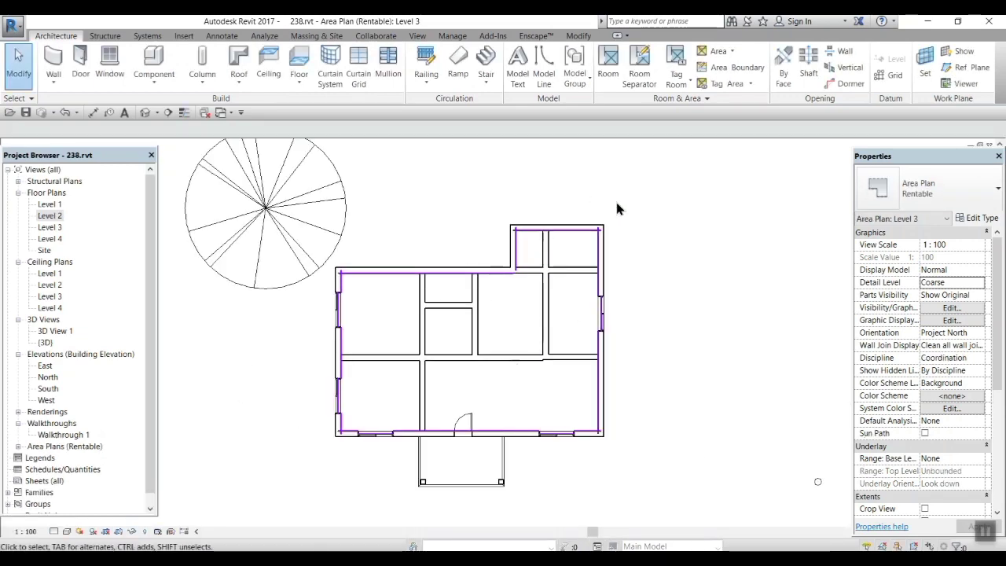
- Place an area with an M_Area Tag inside the external wall boundary of the Level 3 rentable area plan
scroll(490, 280, up, 3)
scroll(703, 363, down, 3)
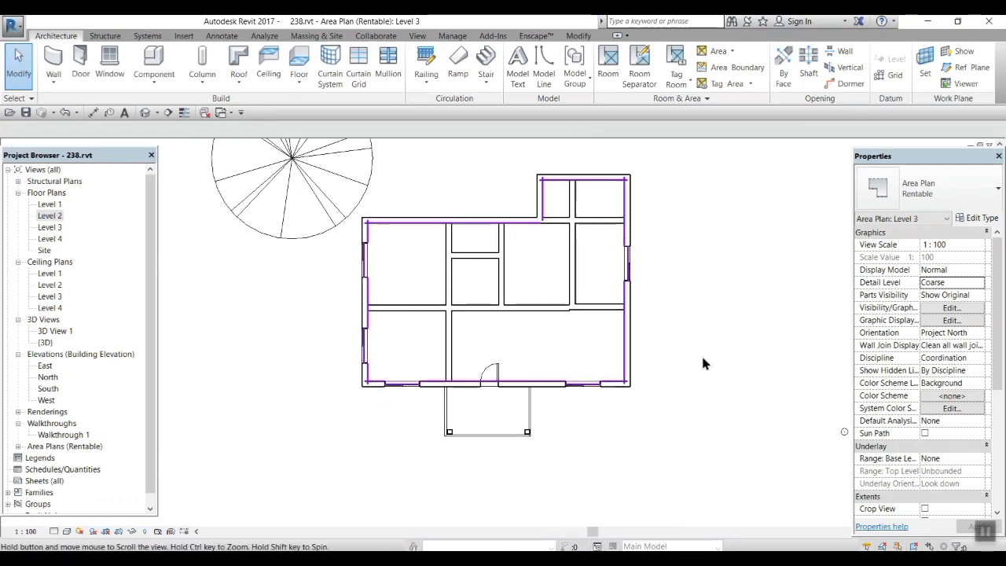
click(719, 51)
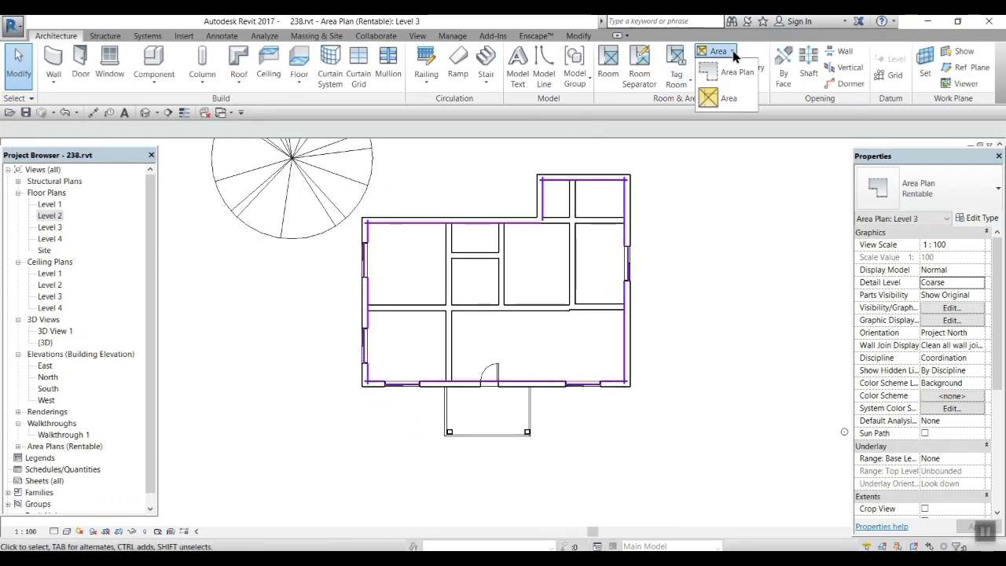
click(725, 98)
click(477, 308)
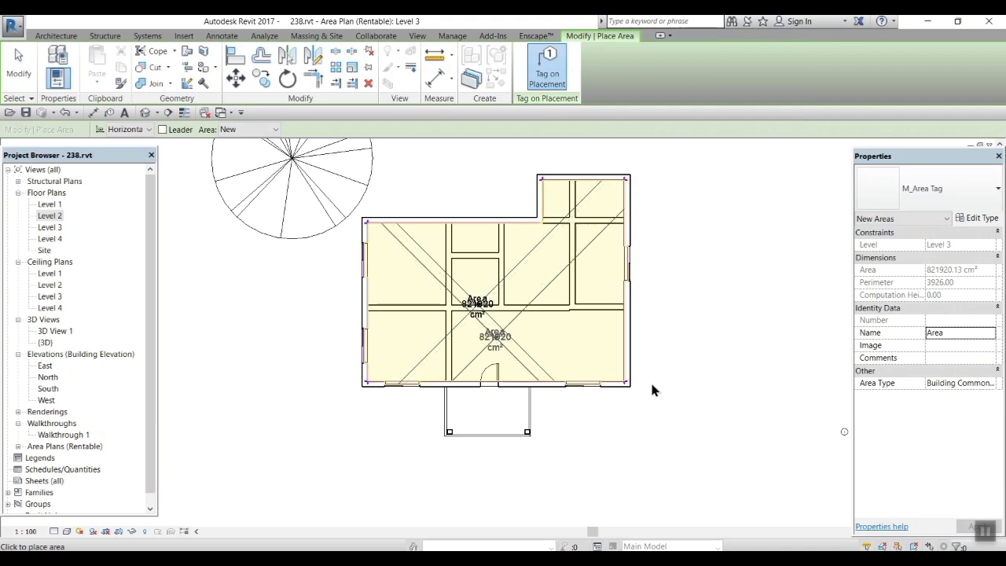
key(Escape)
key(Escape)
scroll(481, 318, up, 5)
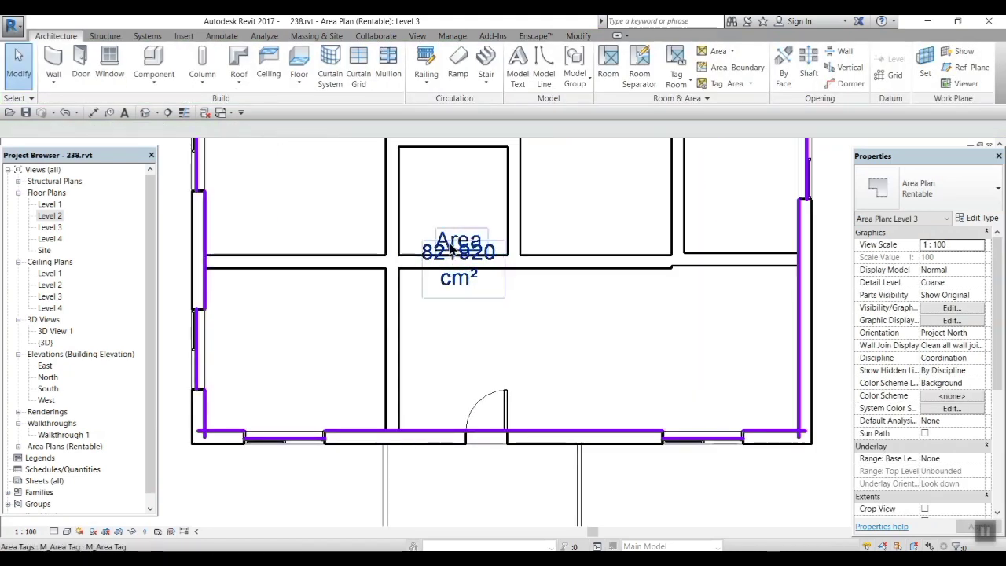
scroll(448, 252, down, 3)
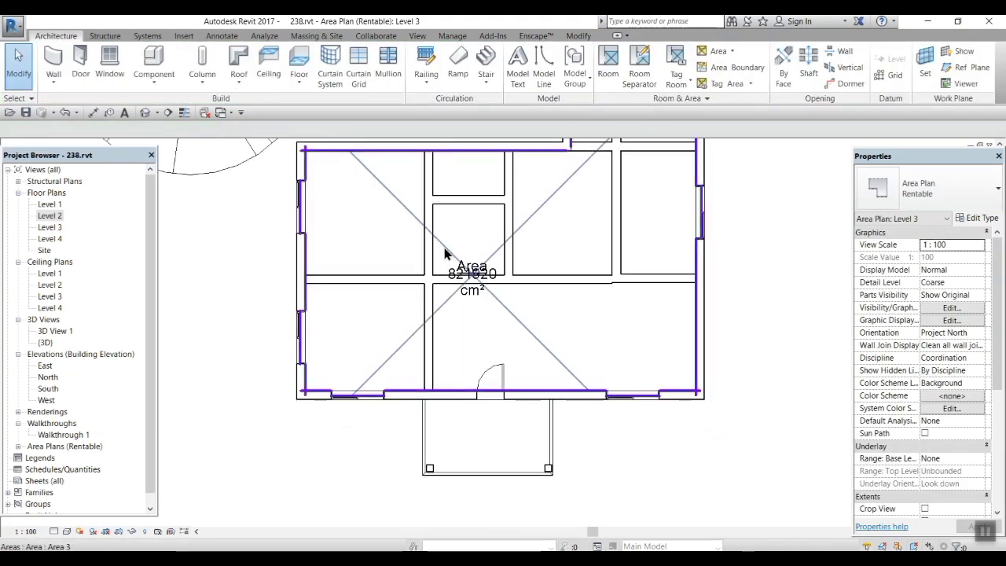
middle_drag(564, 317, 554, 366)
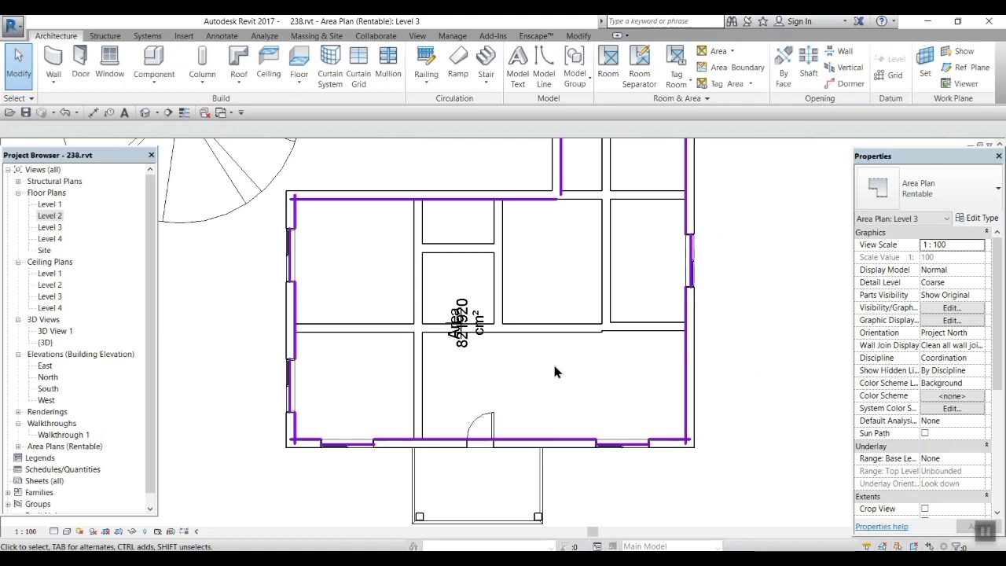